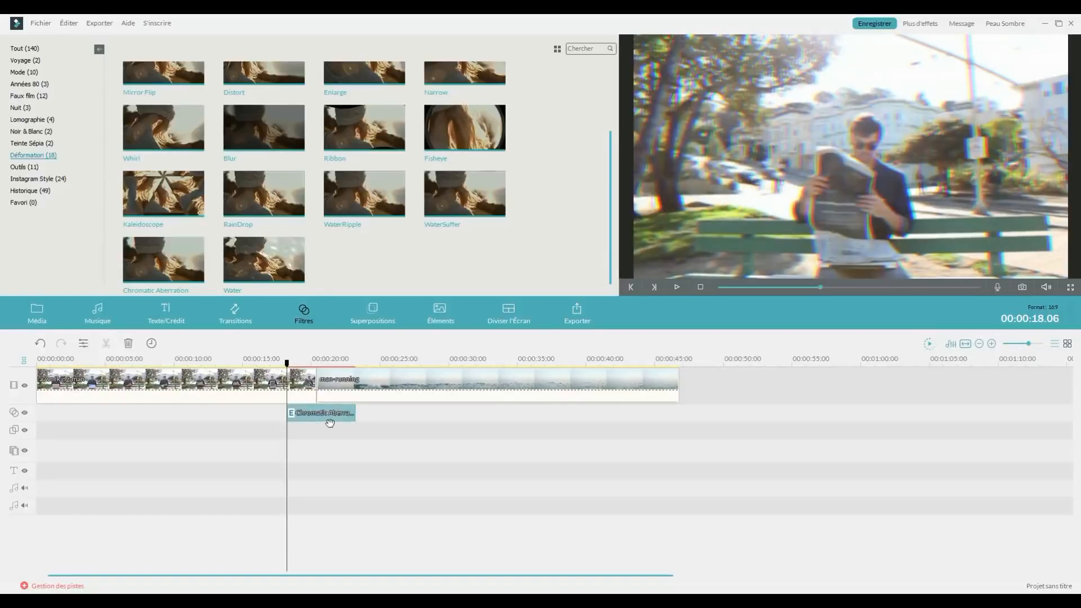
key(space)
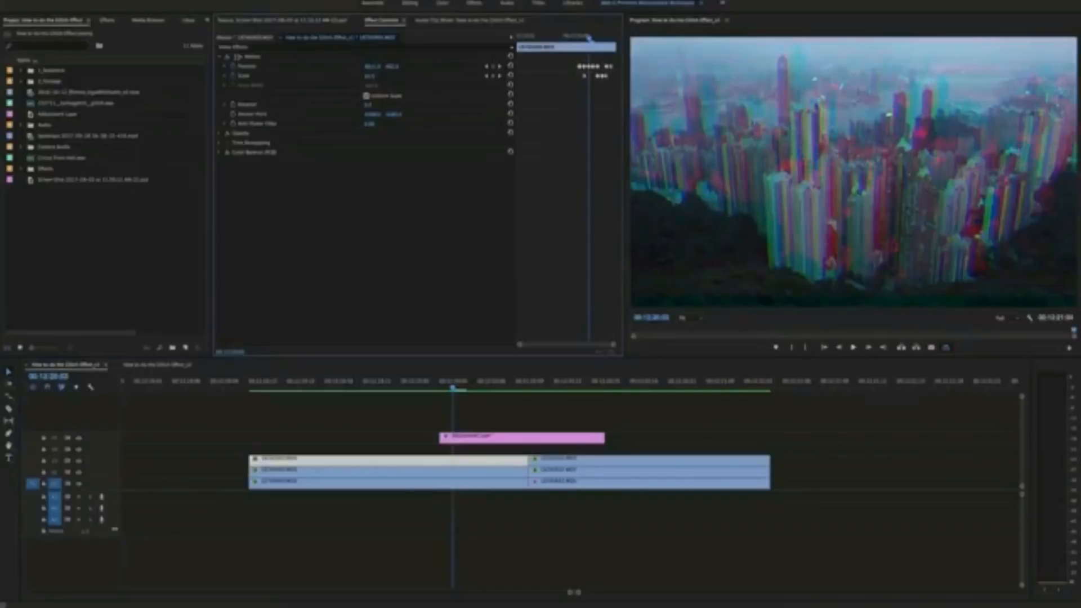
click(437, 410)
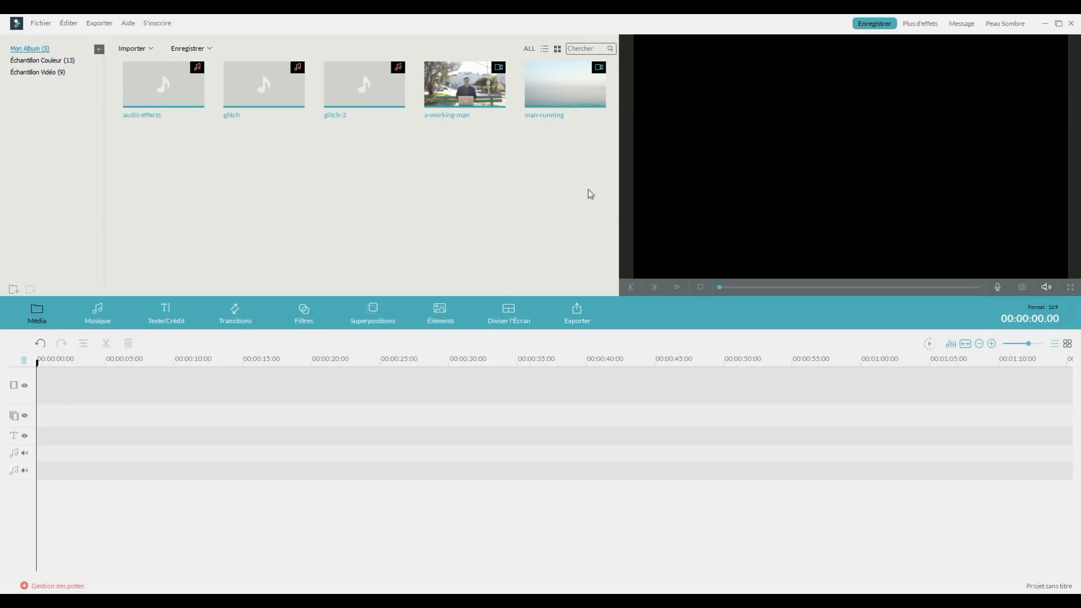
Place the a-working-man and man-running clips one after the other on the video track.
click(125, 49)
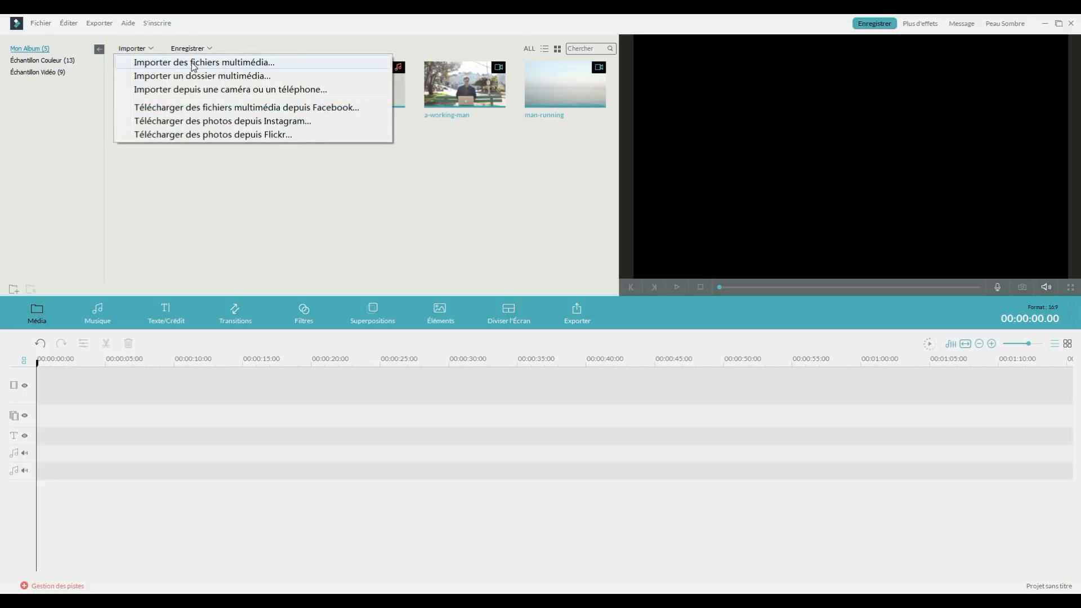
click(525, 156)
drag(605, 144, 169, 420)
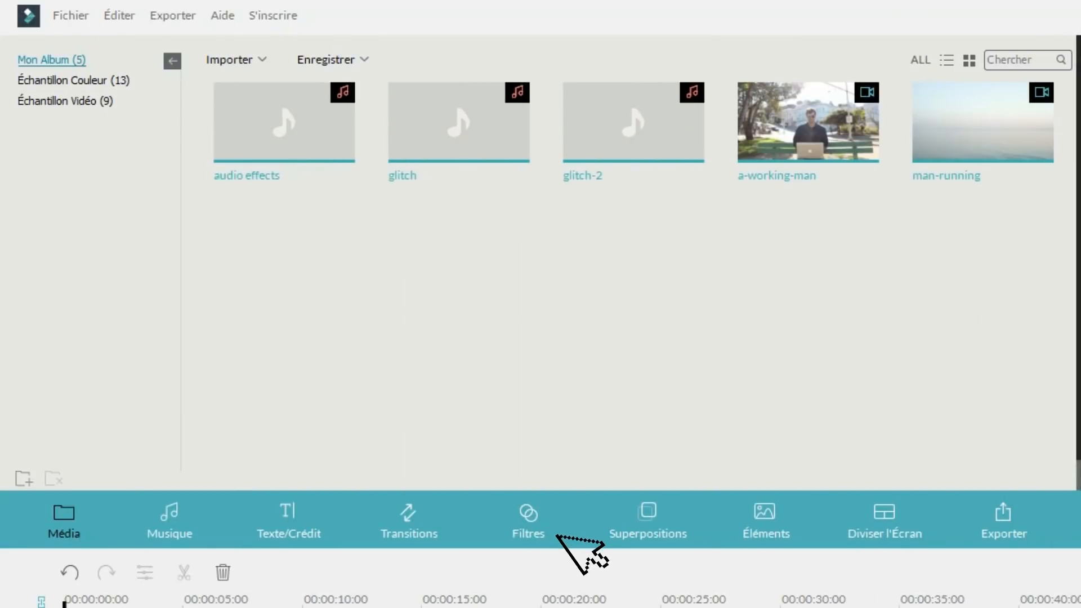
Add the Chromatic Aberration filter from the Déformation category over the cut between the two clips and preview it.
click(534, 521)
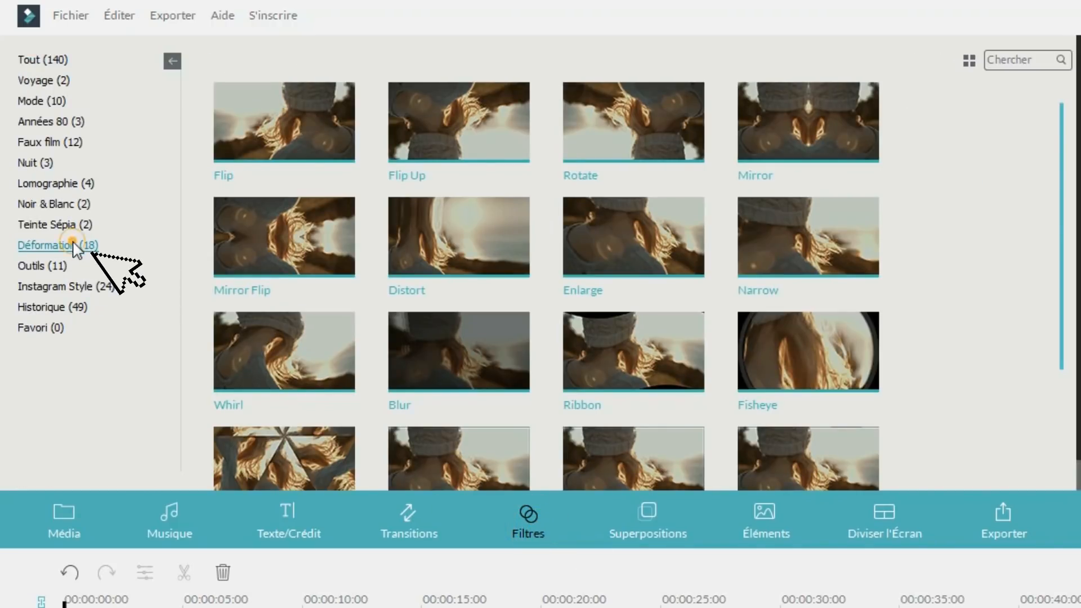
drag(1061, 180, 1065, 324)
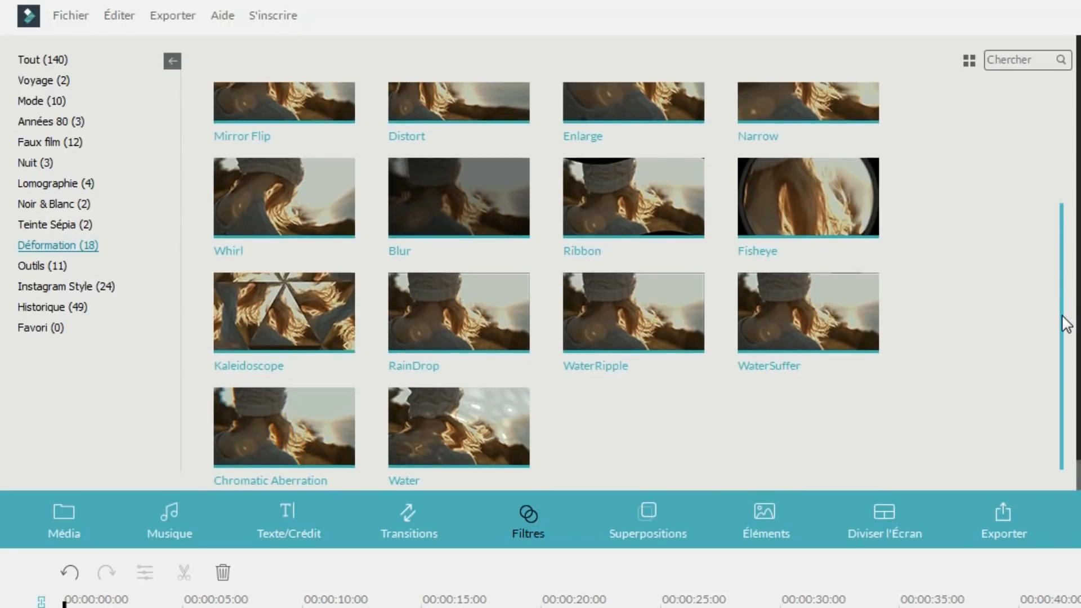
click(283, 429)
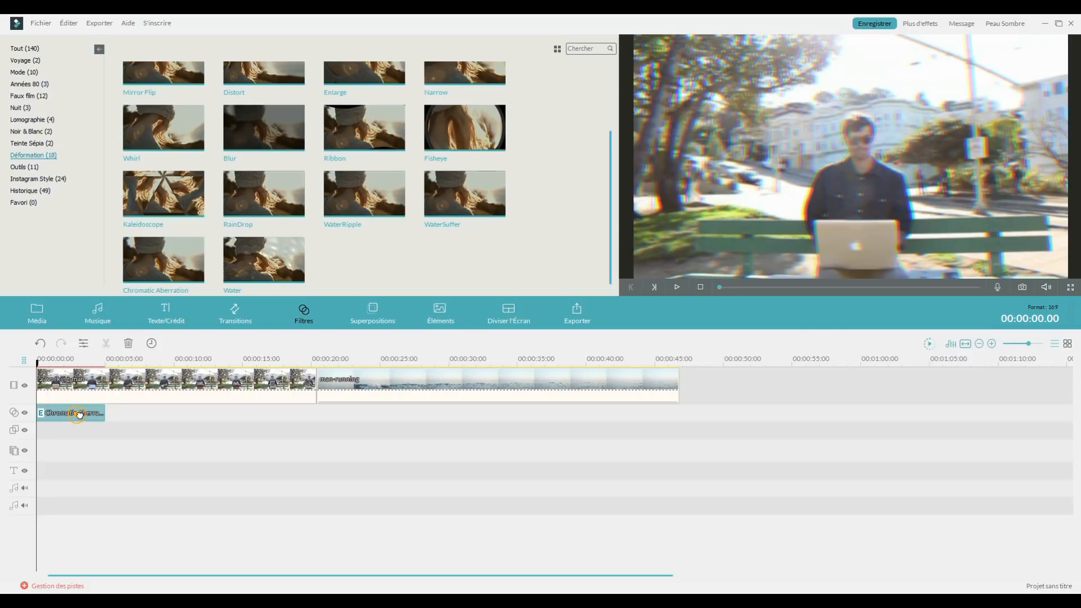
drag(79, 414, 330, 412)
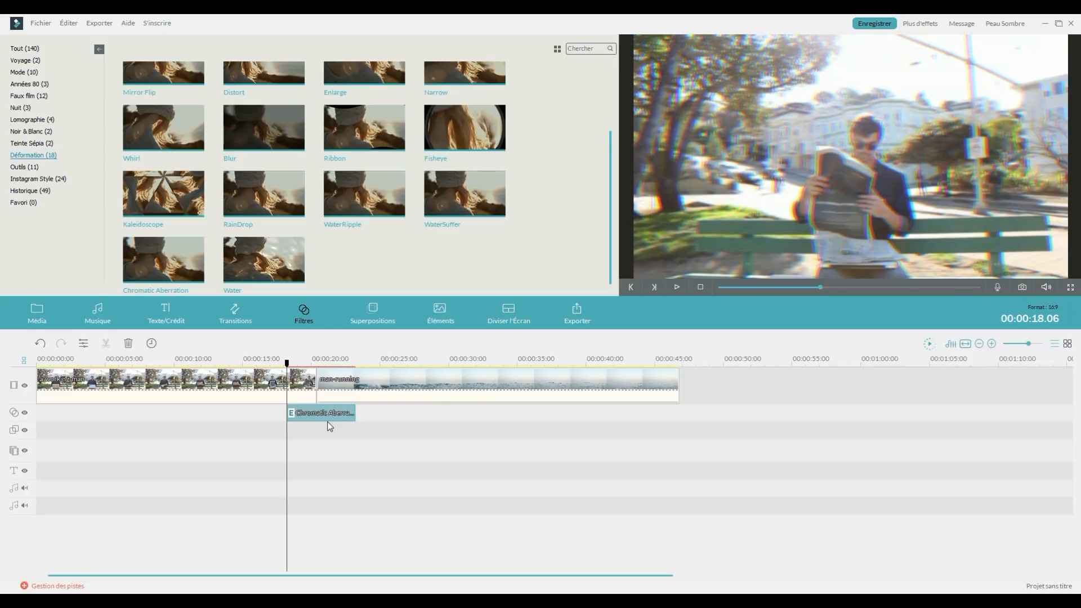
key(space)
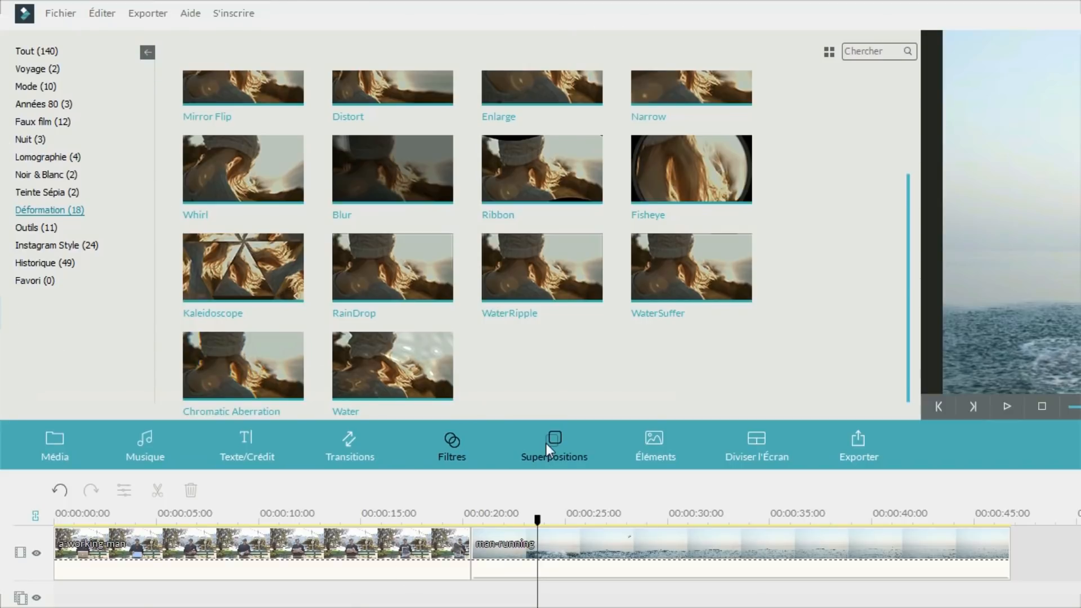
Add the Glitch Pixels overlay from the TV Statique category over the cut between the two clips and shorten it.
click(546, 443)
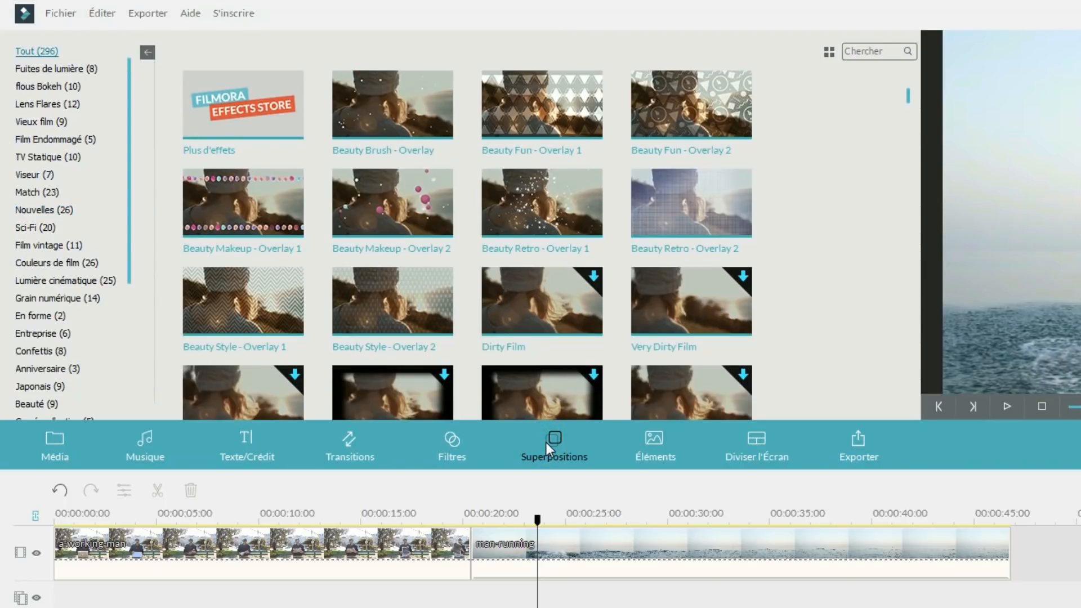
click(38, 156)
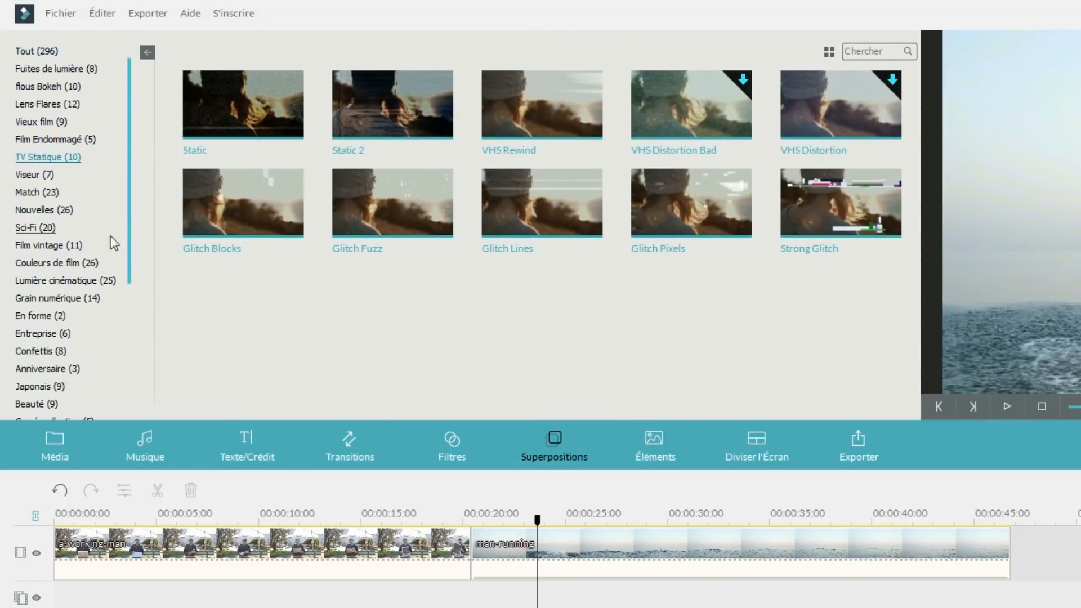
click(691, 204)
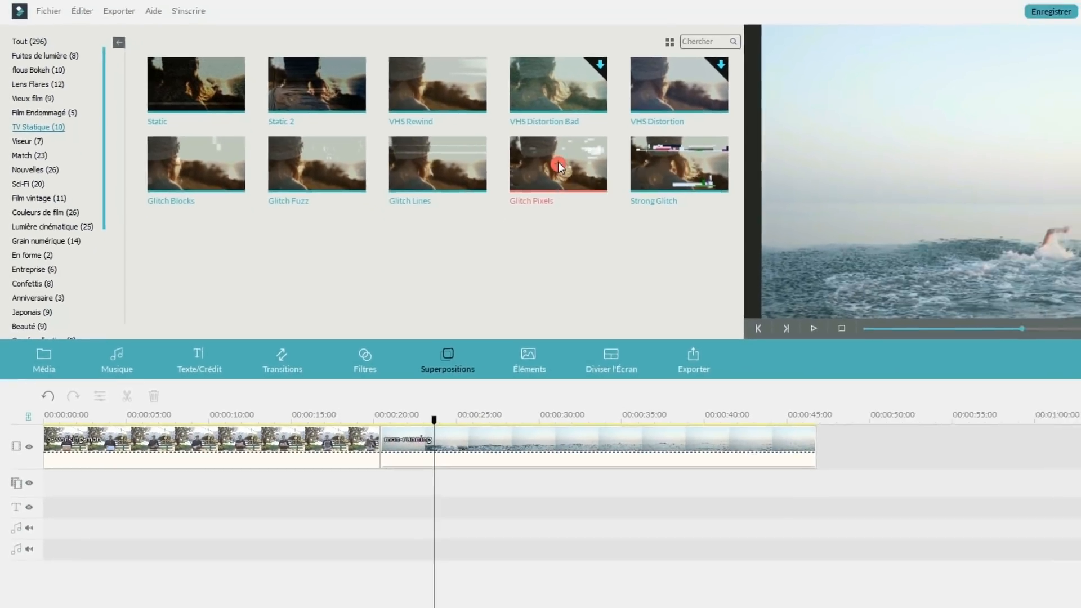
drag(559, 161, 419, 509)
drag(365, 444, 351, 443)
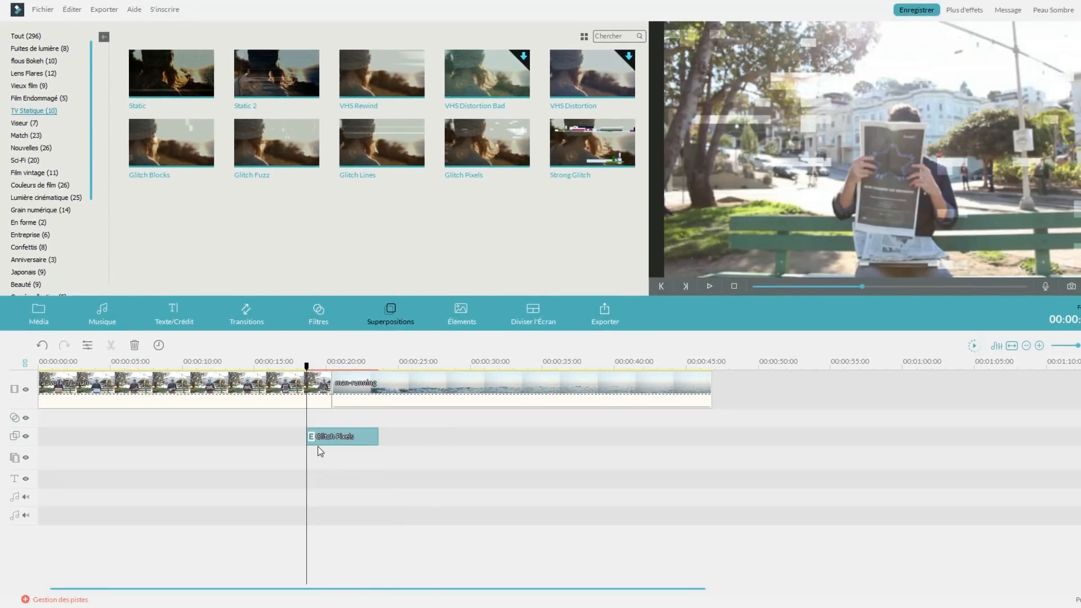
mouse_move(377, 435)
mouse_down()
mouse_move(400, 436)
mouse_move(307, 436)
mouse_move(356, 436)
mouse_up()
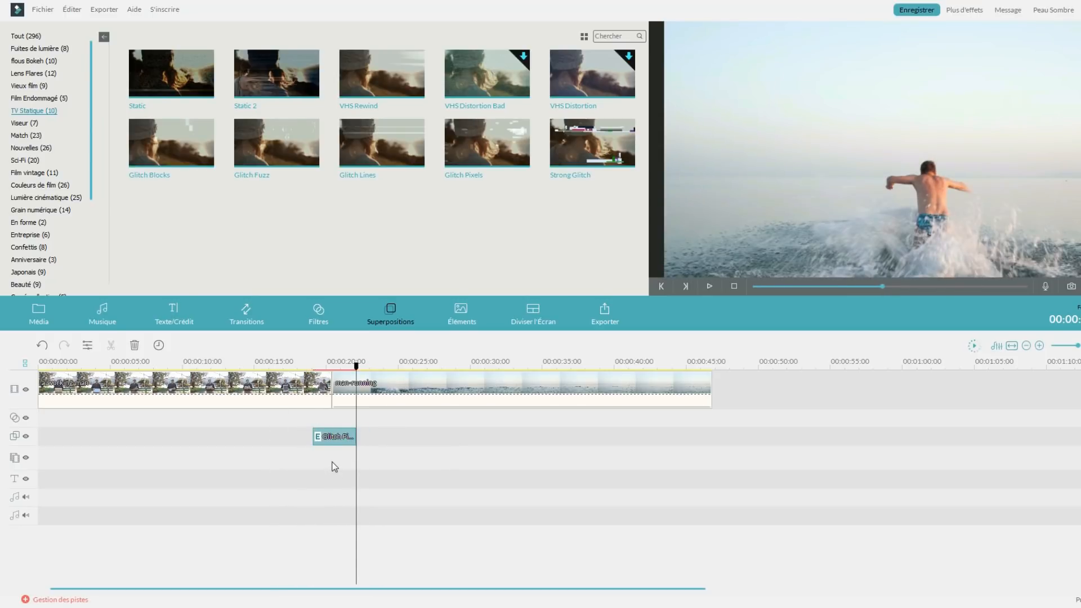
Add the glitch sound to the first audio track, aligned with the start of the Glitch Pixels overlay, and preview the cut.
click(38, 317)
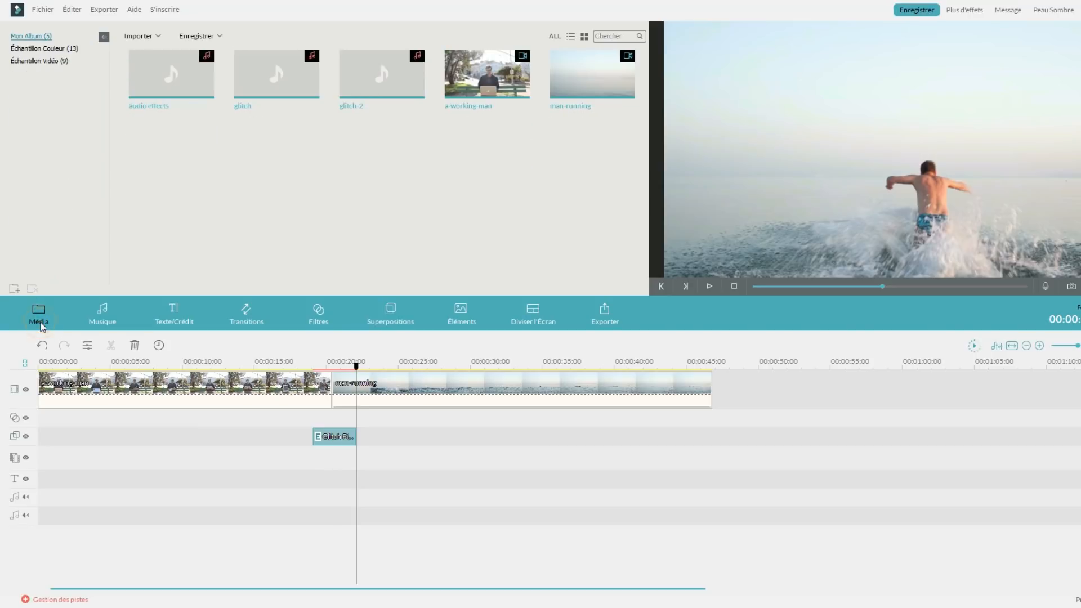
click(276, 76)
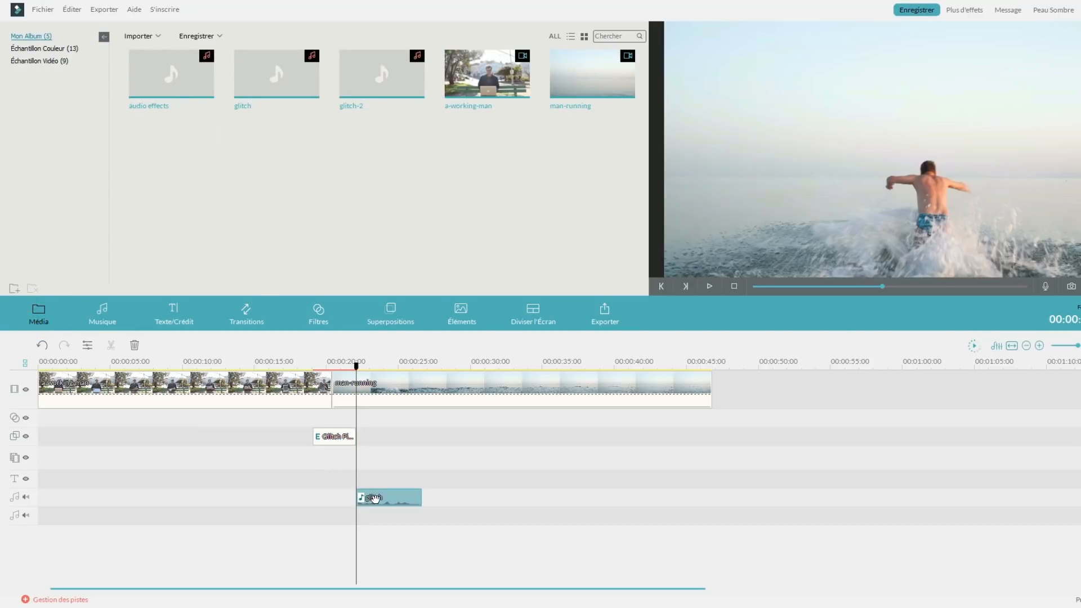
click(372, 497)
drag(371, 498, 330, 506)
click(310, 365)
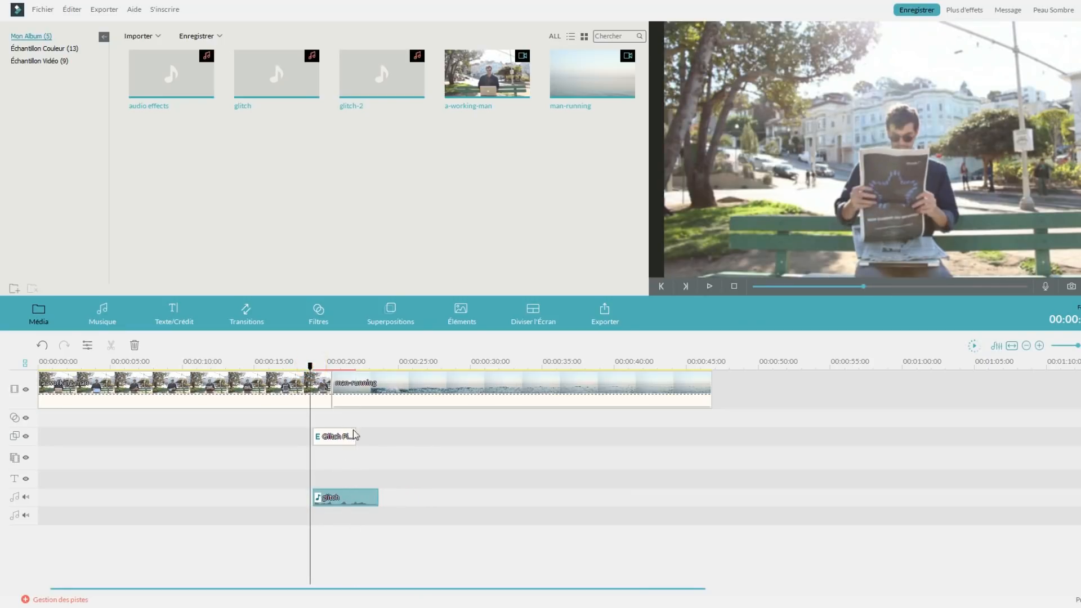
key(space)
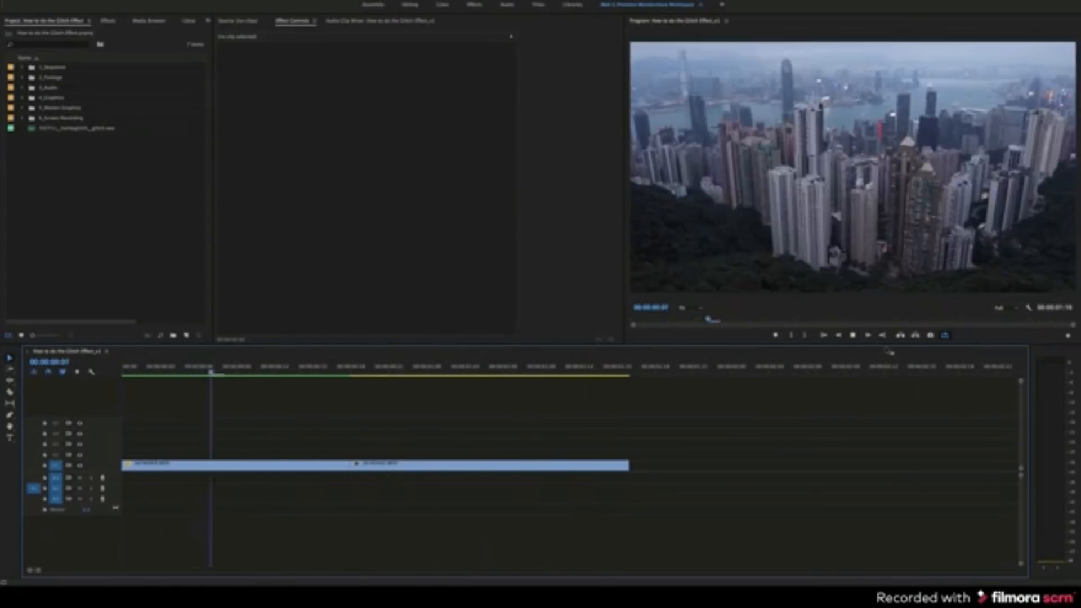
In Premiere Pro, extend the second clip to about 00:00:01:21 and stack two copies of both clips on the video tracks above.
drag(629, 465, 693, 466)
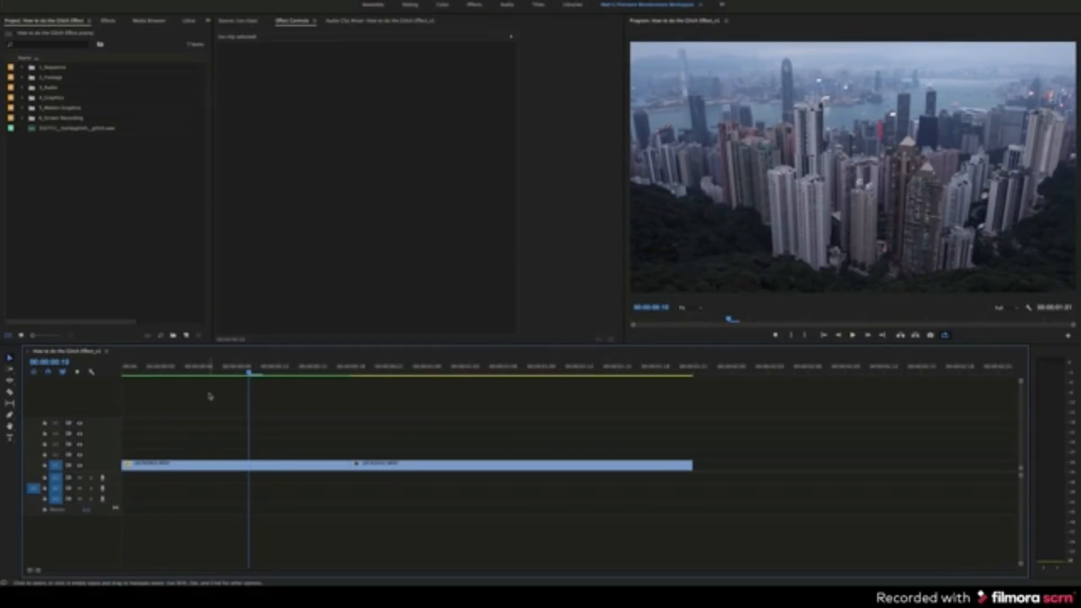
click(230, 467)
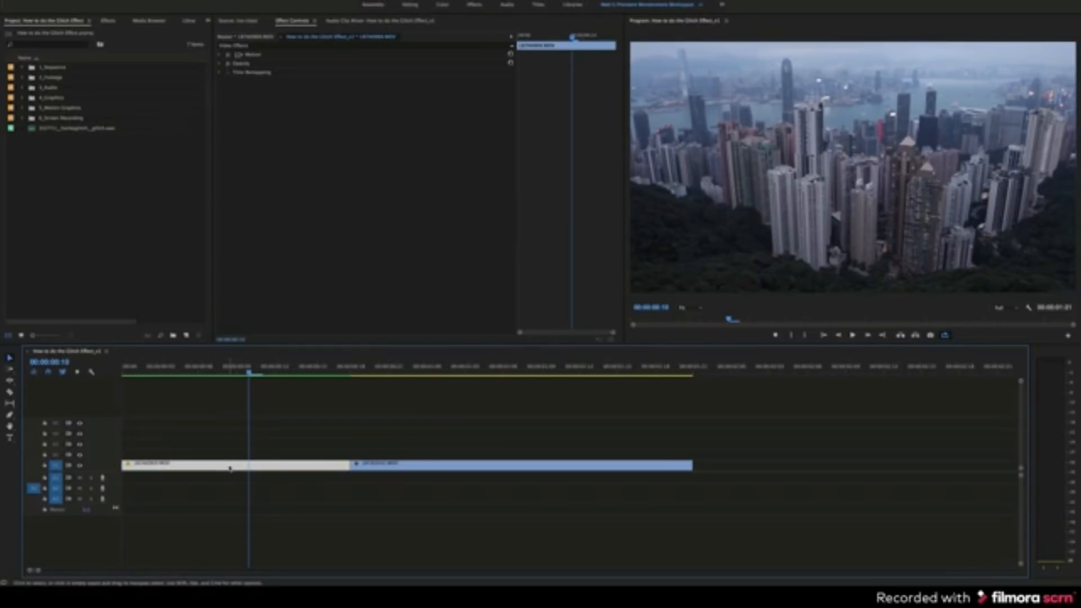
drag(230, 468, 235, 450)
drag(405, 468, 407, 454)
drag(411, 454, 412, 444)
click(356, 409)
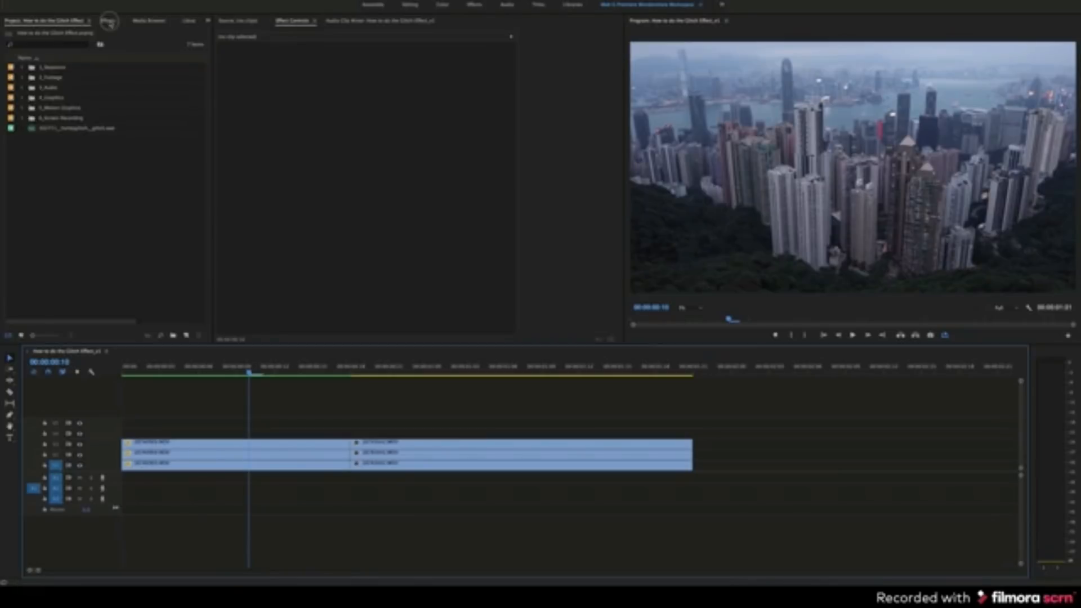
Search the effects for "rgb" and apply Color Balance (RGB) to all three layers of the first clip.
click(107, 20)
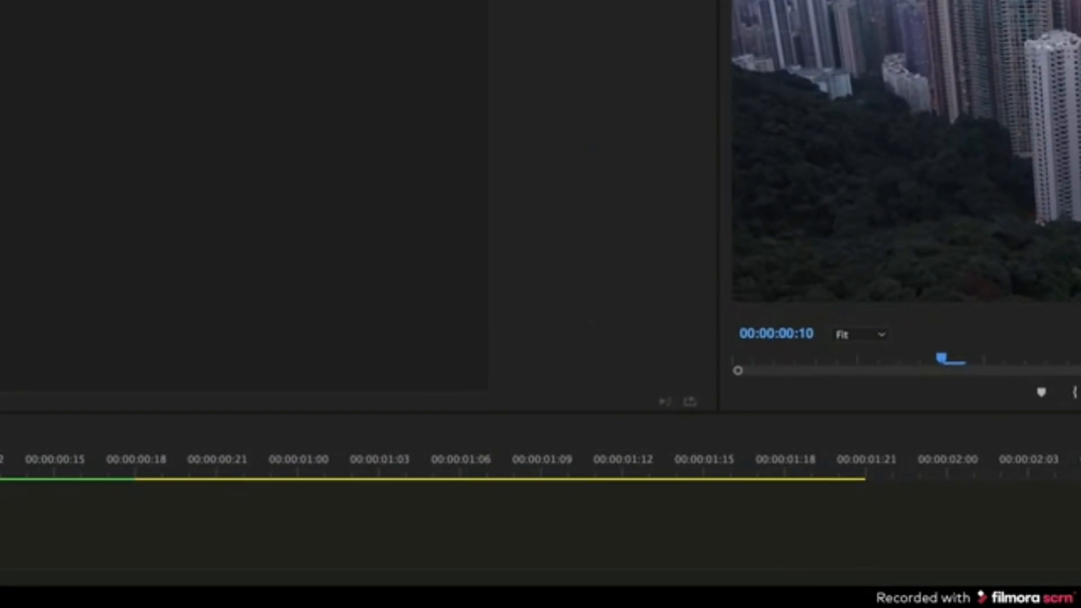
click(140, 73)
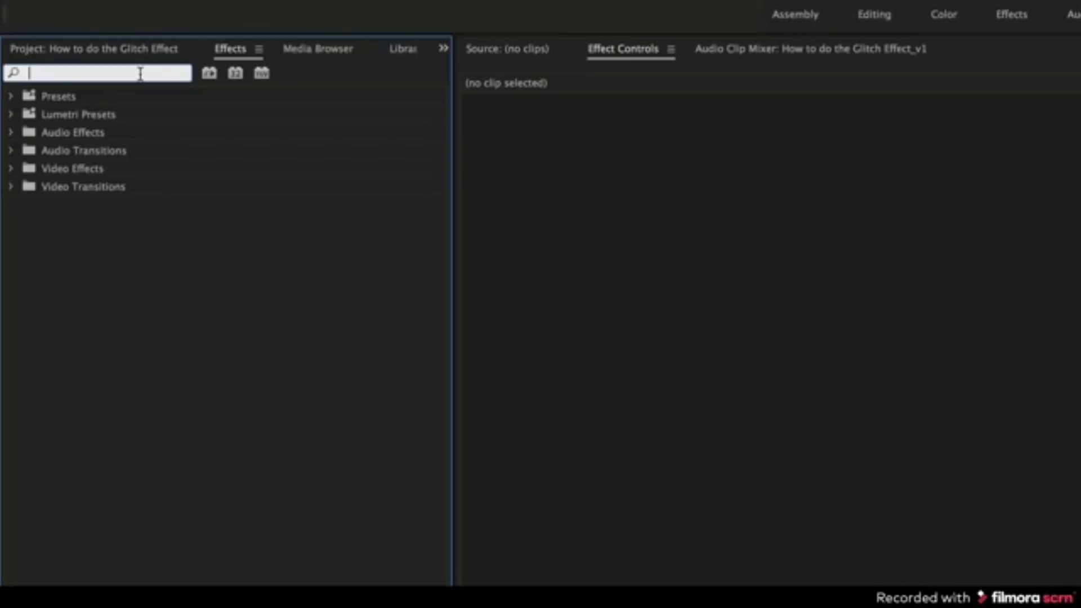
text(rgb)
drag(167, 210, 218, 445)
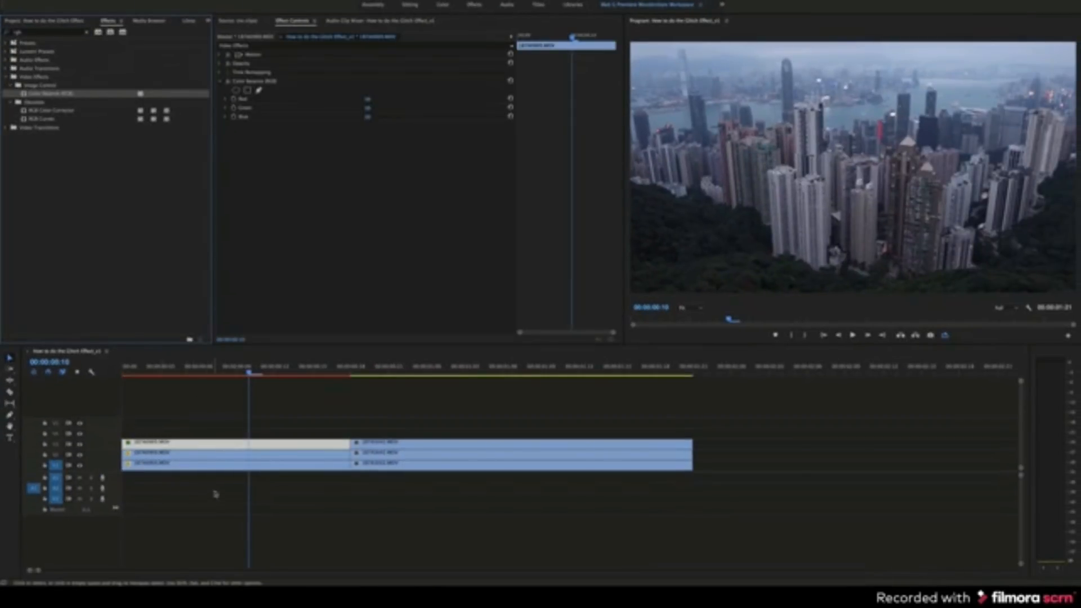
drag(60, 94, 205, 455)
drag(59, 94, 184, 467)
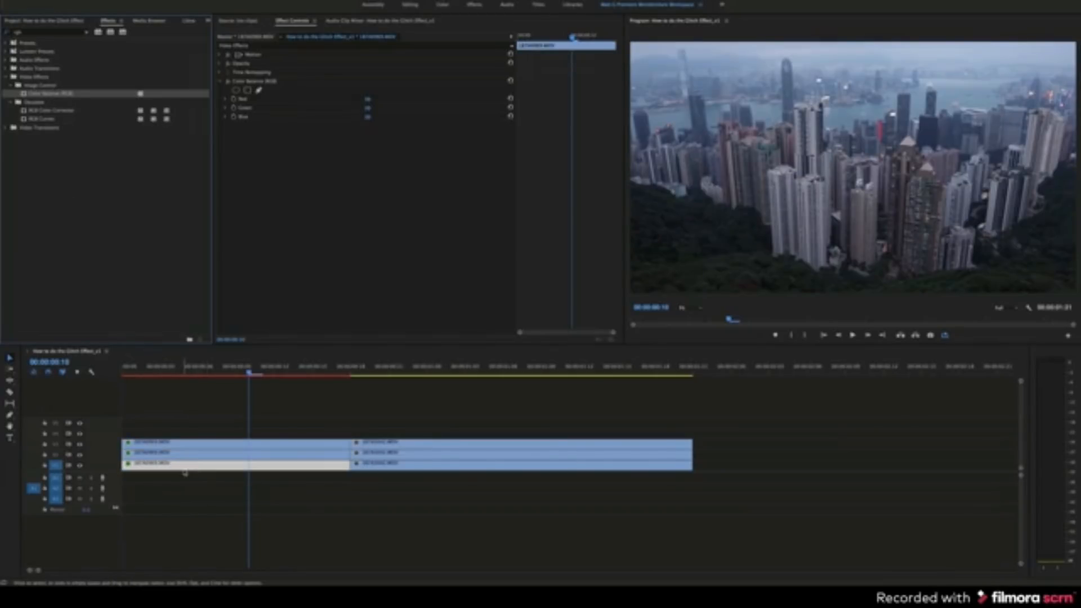
Set Red and Green to 0 in Color Balance (RGB) on the first clip's top layer.
click(271, 444)
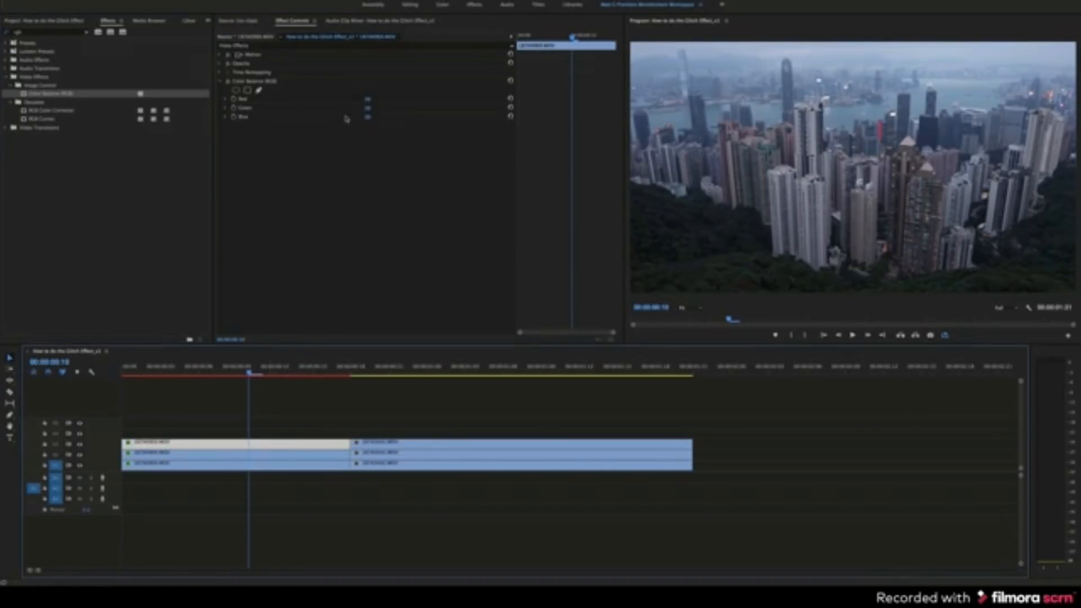
drag(368, 100, 338, 100)
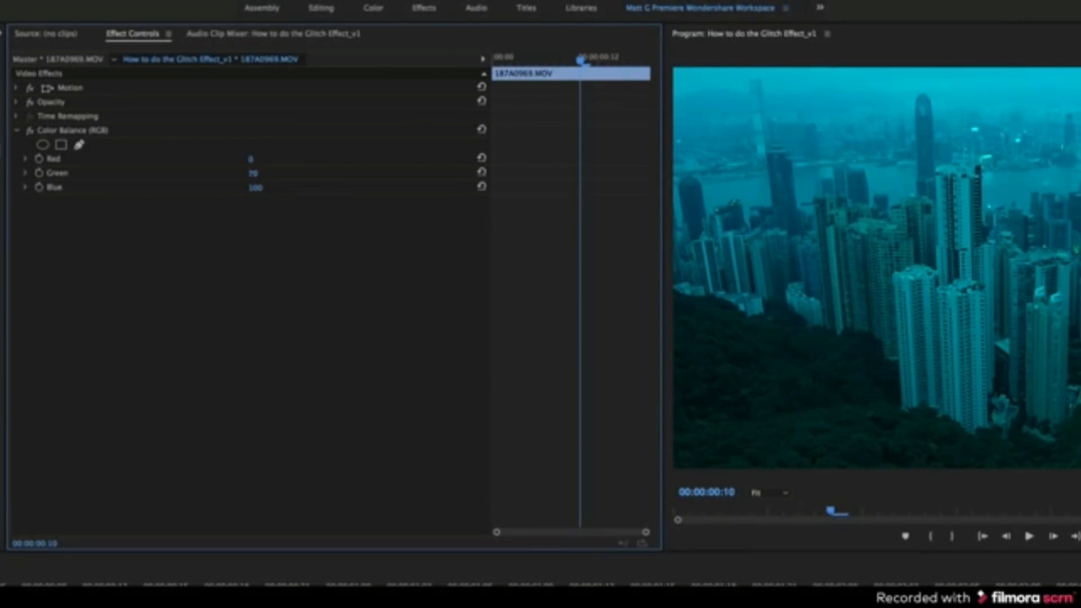
drag(253, 174, 214, 173)
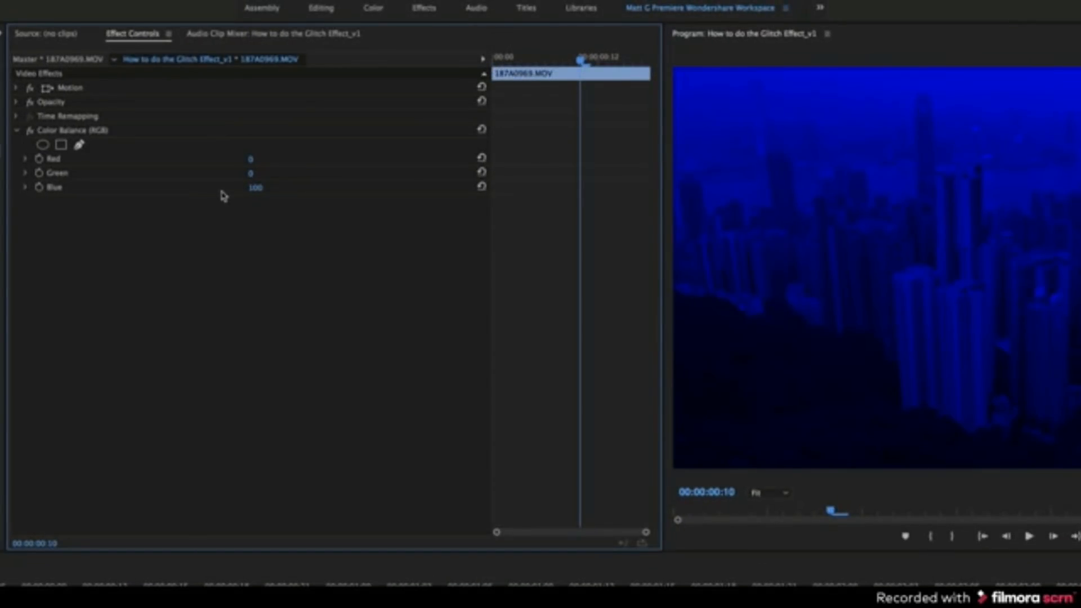
Set Green to 100 and Blue to 0 in the top layer's Color Balance (RGB).
drag(253, 175, 366, 175)
click(262, 173)
text(100)
key(Return)
drag(255, 187, 198, 187)
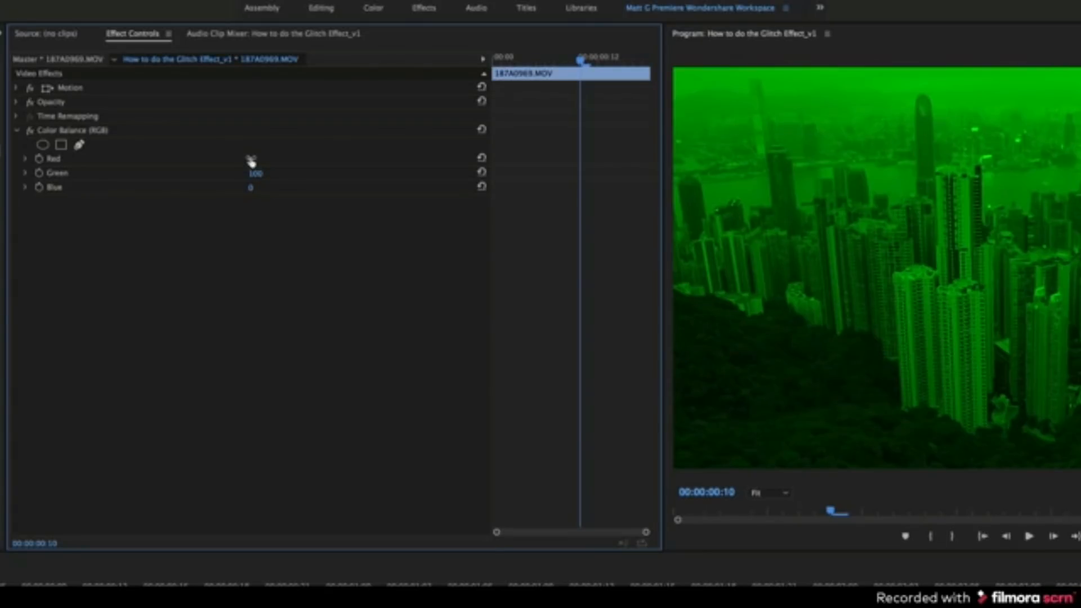
Make the first clip's top layer red only, with Red at 100 and Green at 0.
click(251, 160)
key(Return)
drag(253, 174, 251, 325)
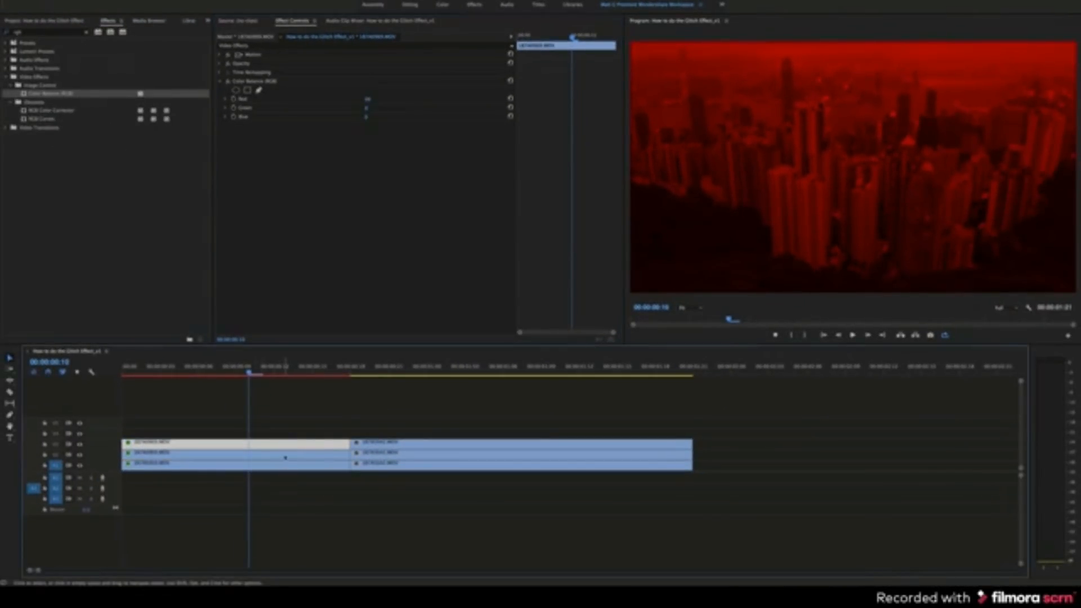
Make the first clip's middle layer green only and its bottom layer blue only, keeping that channel at 100 and the others at 0.
click(284, 457)
click(284, 467)
click(367, 99)
text(0)
key(Tab)
text(0)
key(Return)
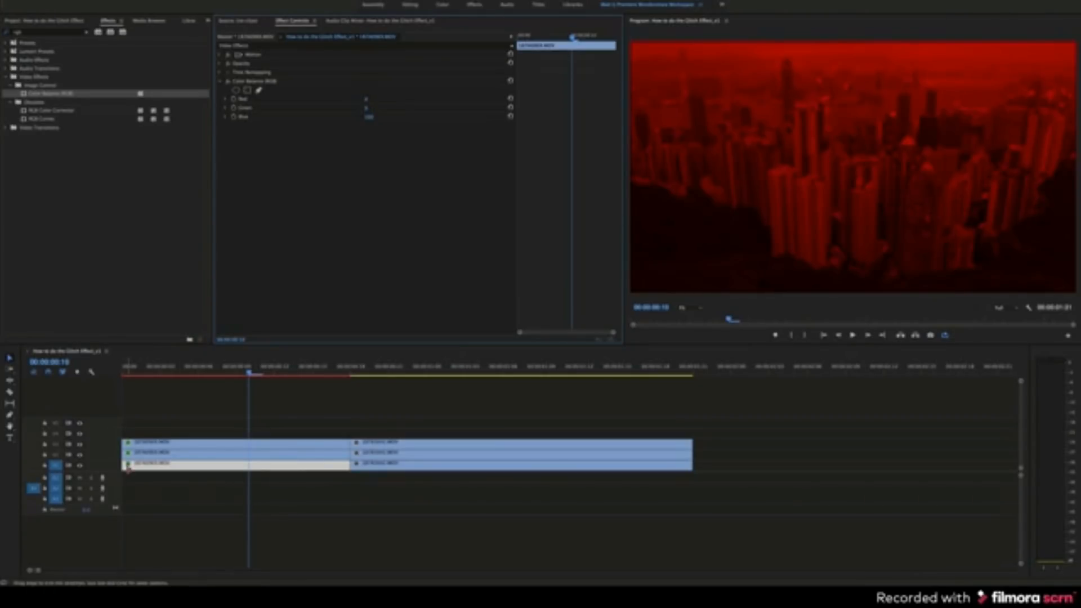
click(173, 416)
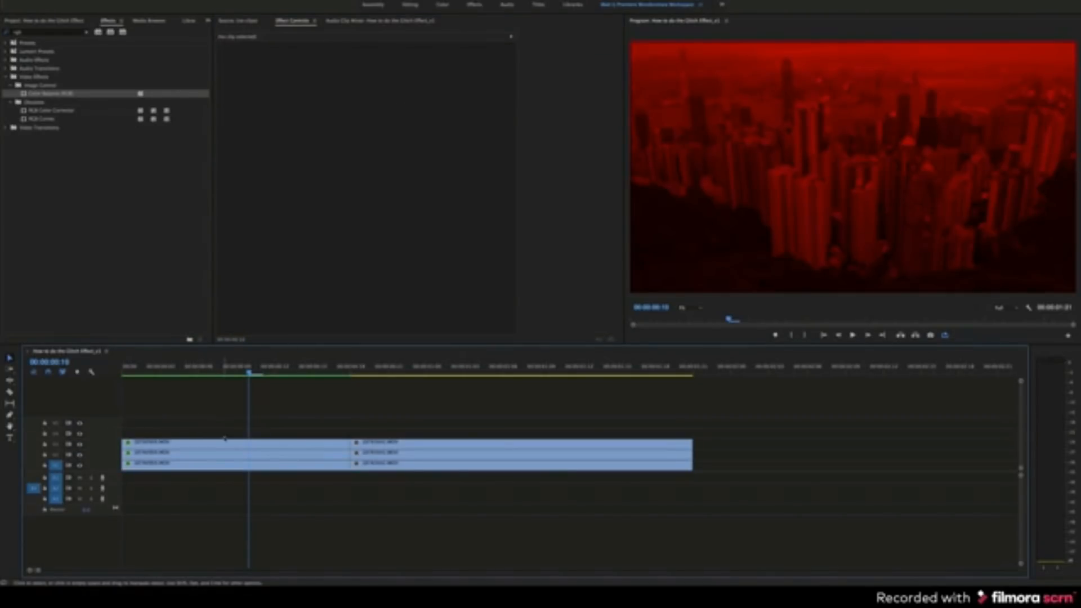
Copy the Color Balance (RGB) effect from the first clip's top layer onto the second clip's top layer.
click(225, 441)
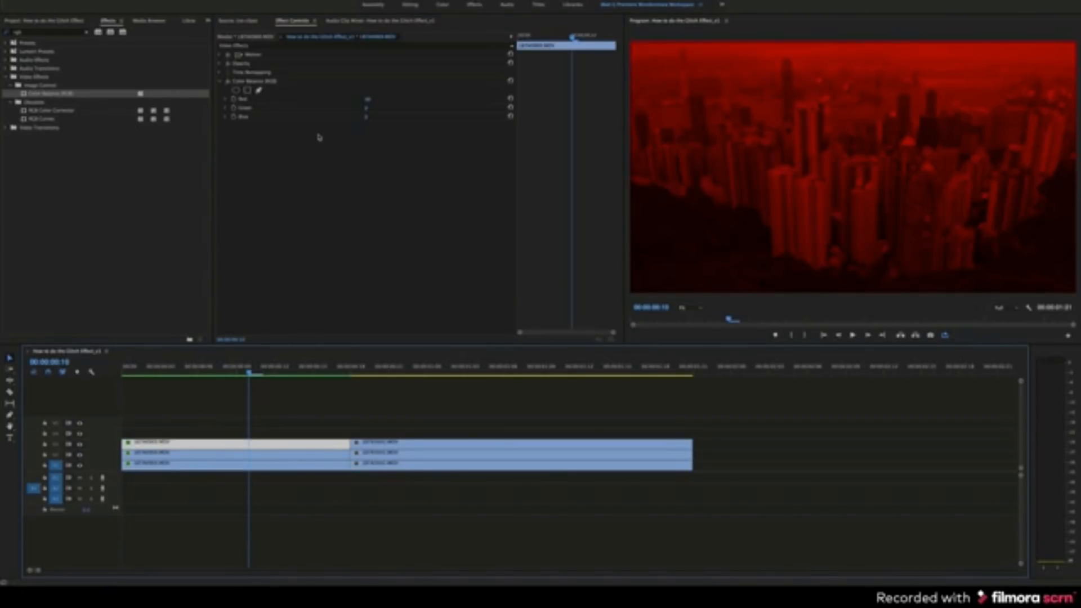
click(228, 82)
click(245, 82)
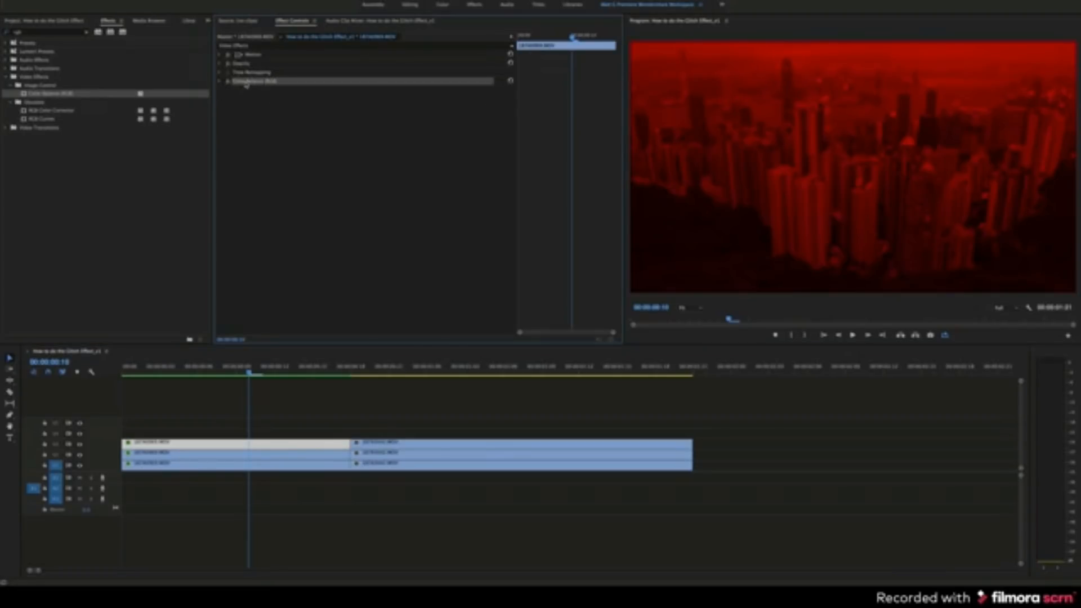
click(419, 449)
key(super+v)
Copy the Color Balance (RGB) effects from the first clip's middle and bottom layers onto the second clip's matching layers.
click(310, 455)
key(super+v)
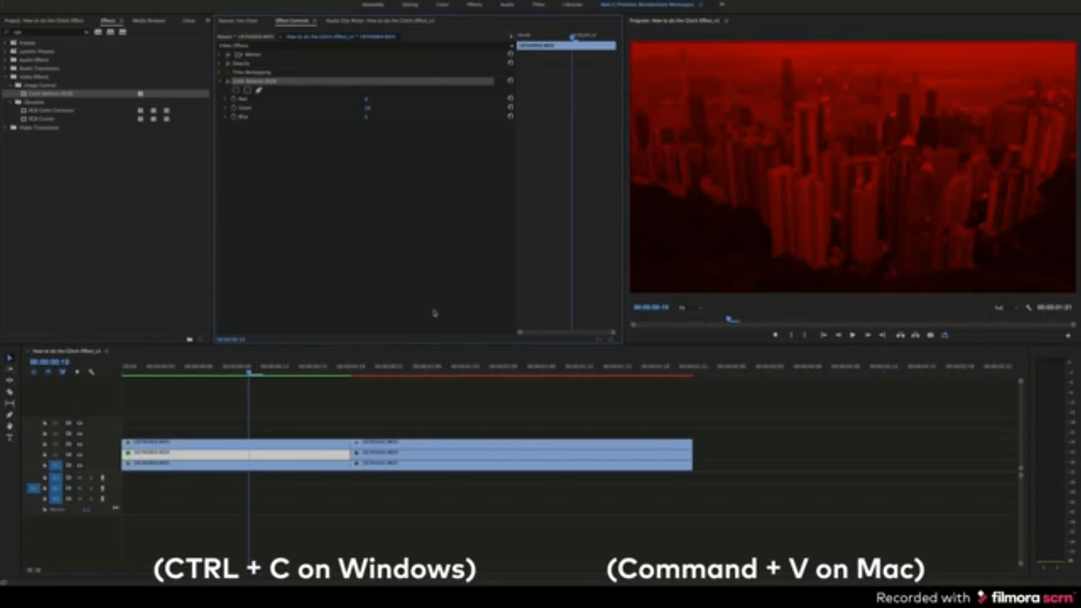
click(394, 454)
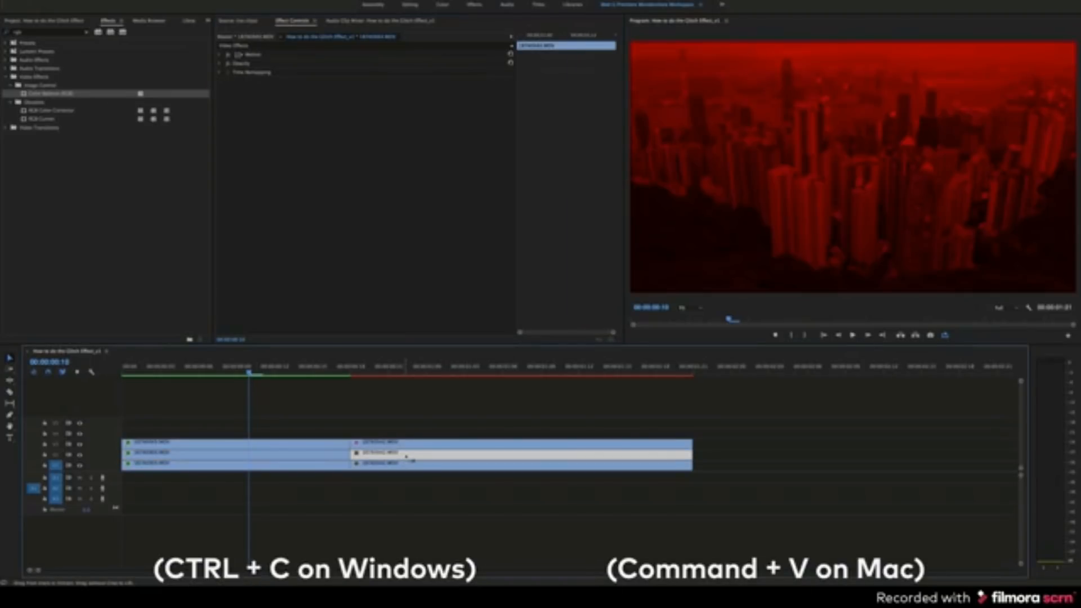
click(287, 464)
key(super+v)
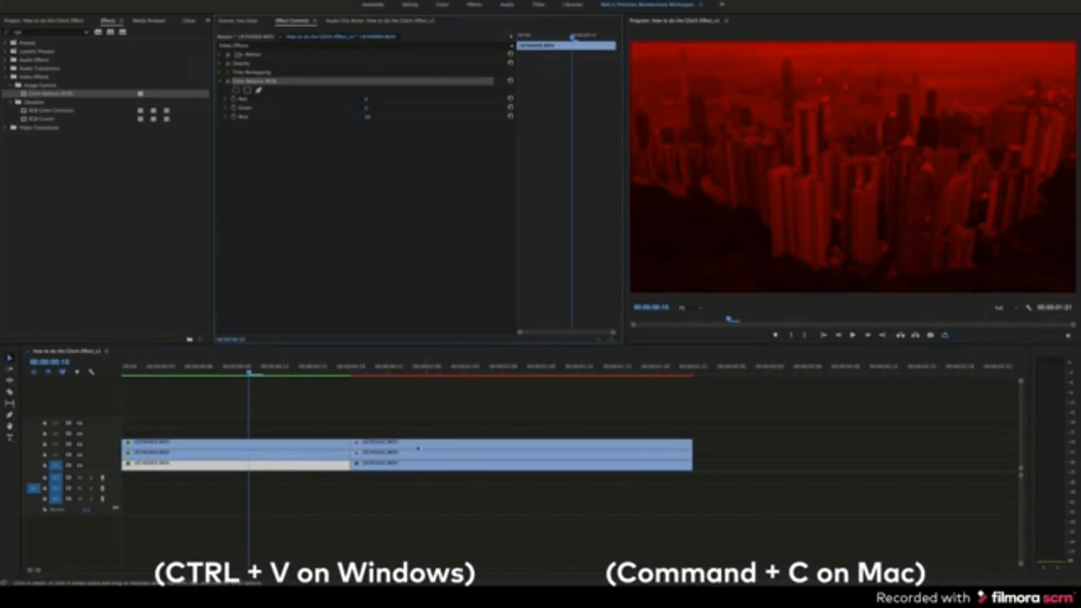
click(405, 465)
key(super+v)
click(336, 405)
Check the Color Balance (RGB) channel values of the first clip's layers with the playhead at 00:00:00:17.
click(309, 382)
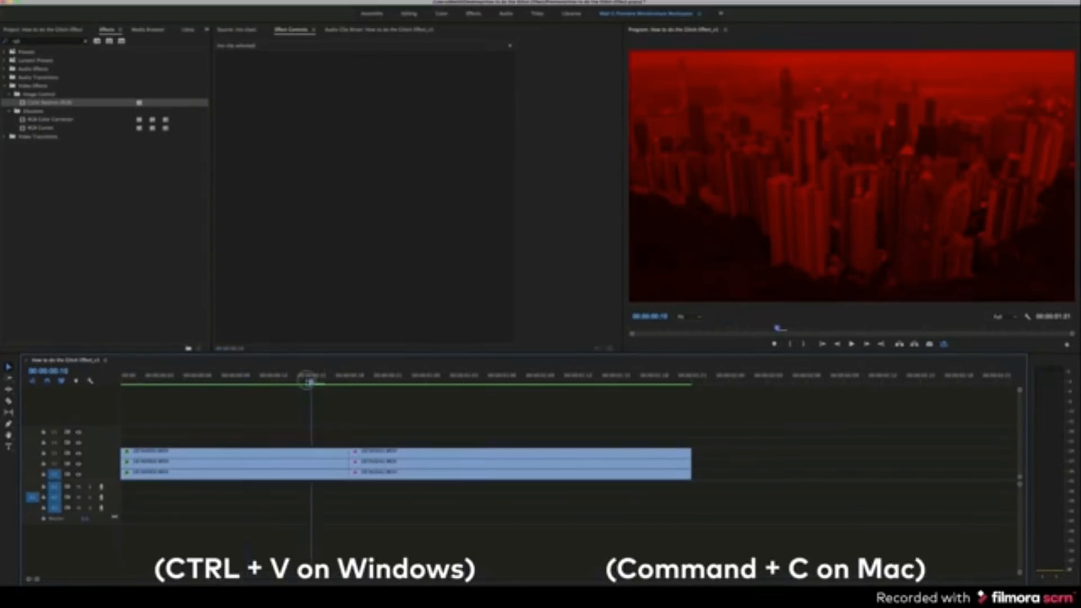
drag(309, 383, 337, 382)
click(295, 453)
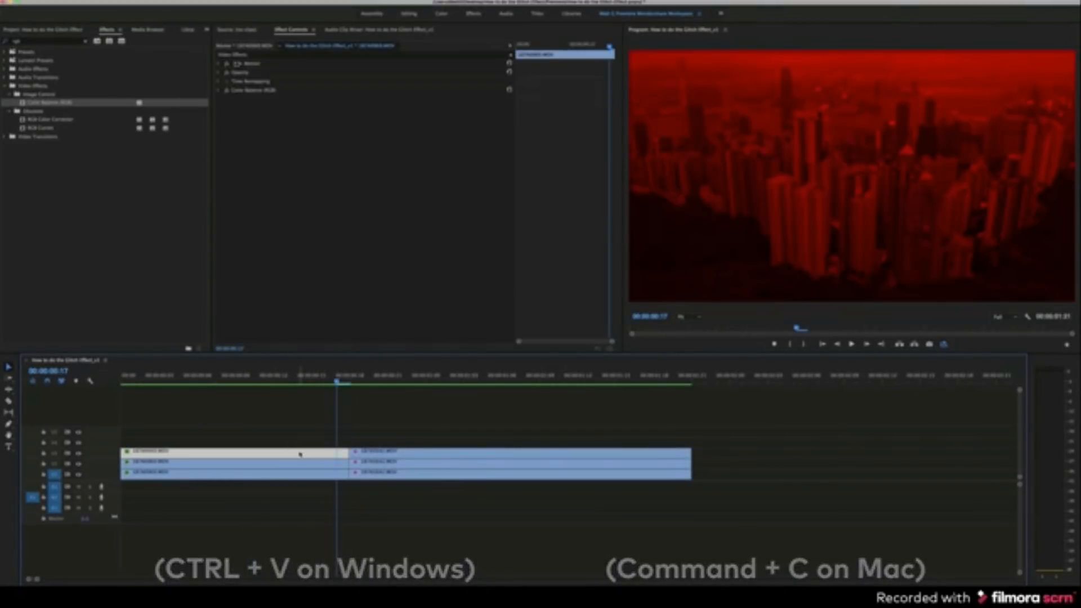
click(294, 465)
click(218, 90)
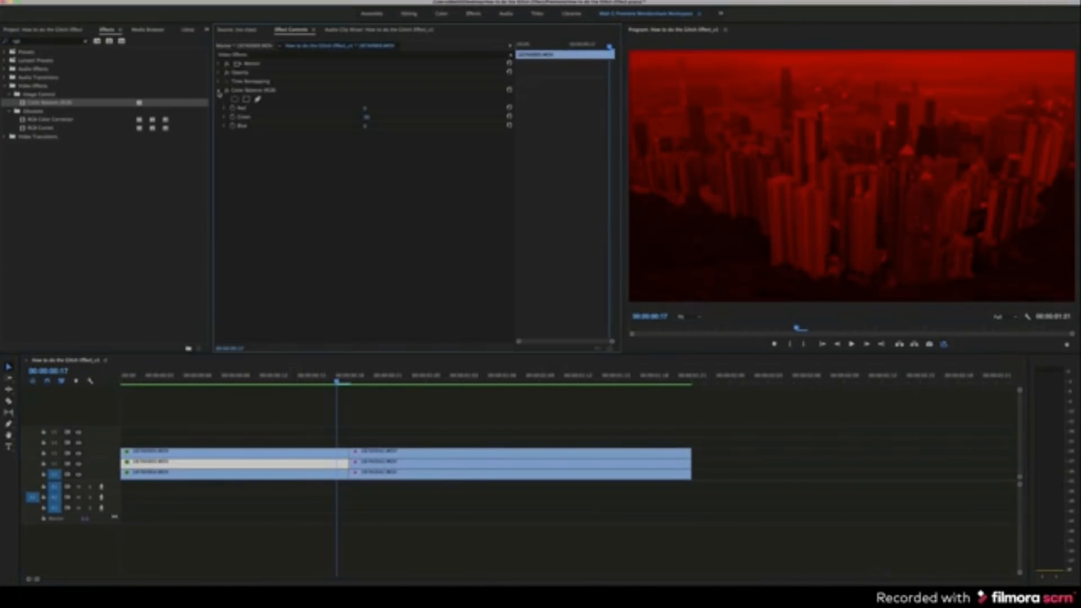
click(277, 474)
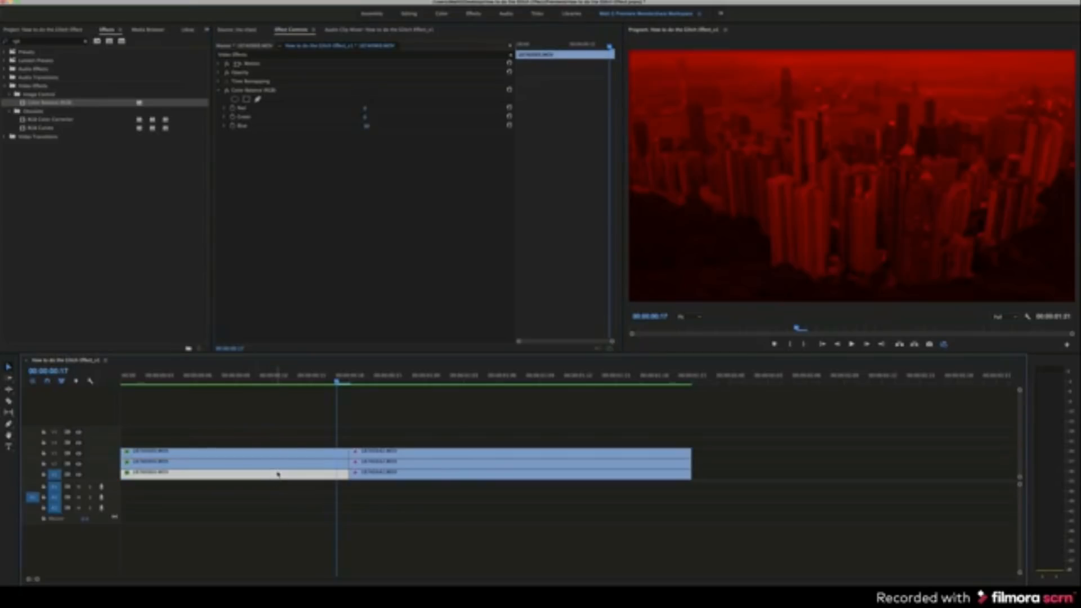
click(222, 91)
Set the blend mode of the first clip's top and middle layers to Screen.
click(314, 452)
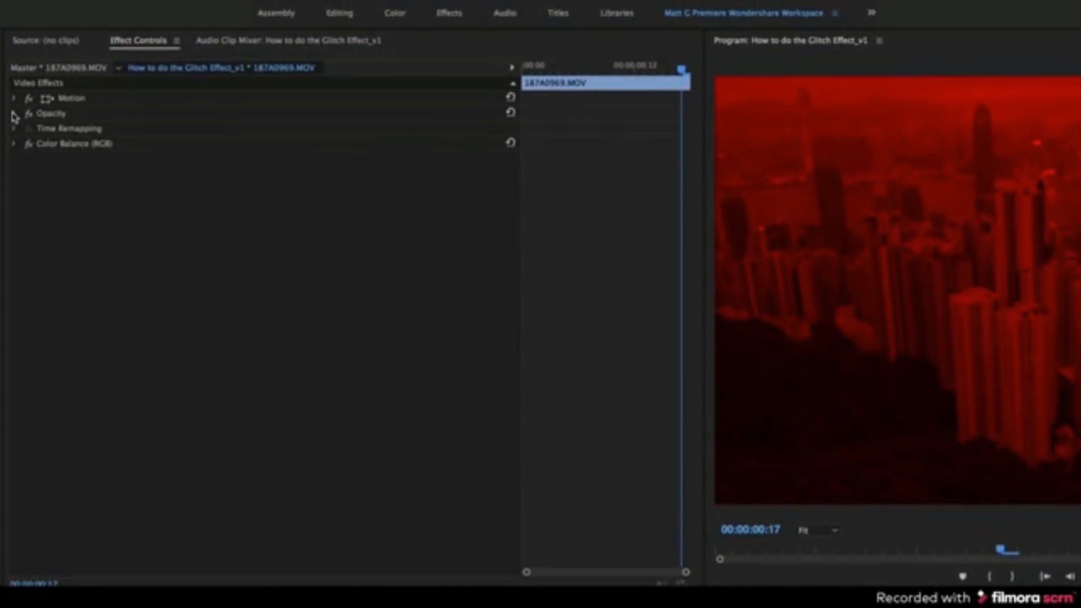
click(14, 114)
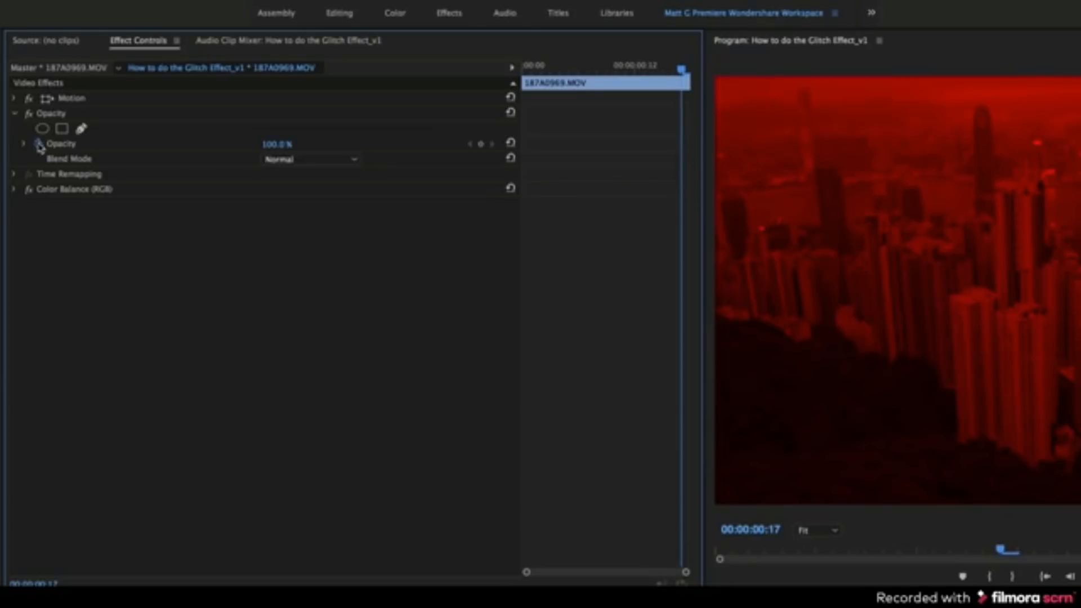
click(273, 161)
click(291, 300)
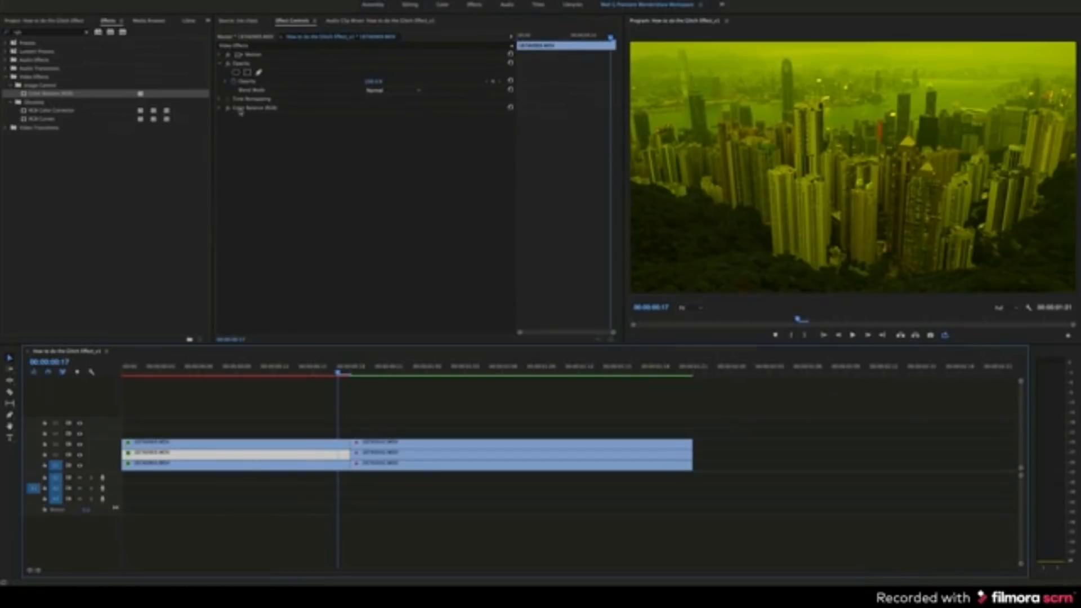
click(270, 160)
click(374, 172)
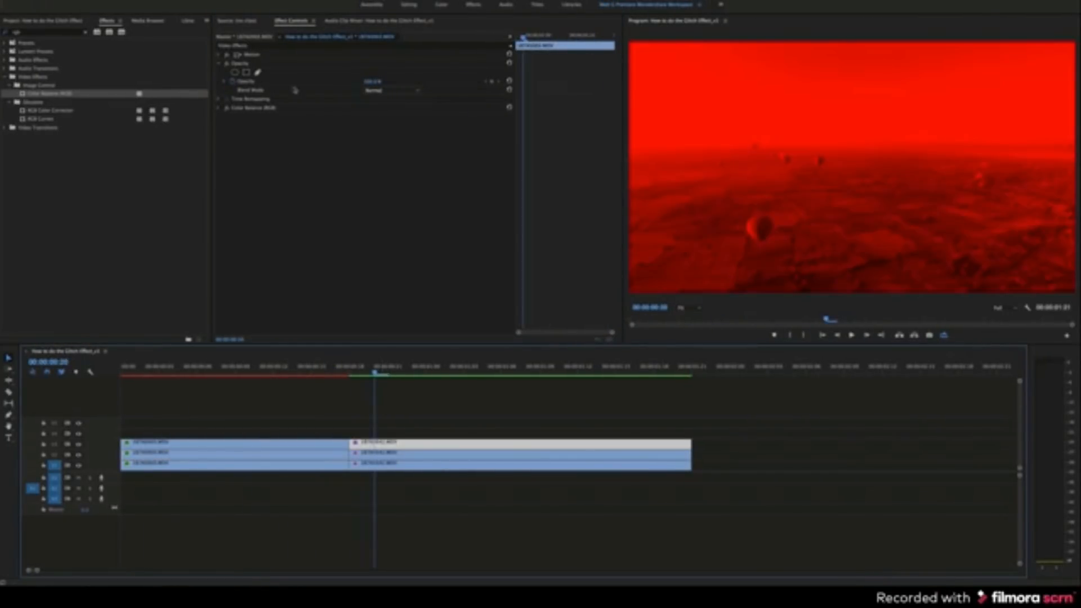
Set the blend mode of the second clip's top and middle layers to Screen.
click(389, 90)
click(382, 172)
click(376, 453)
click(388, 90)
click(383, 171)
click(349, 403)
Add a Position keyframe to the first clip's top layer at 00:00:00:13, shortly before the cut.
click(303, 372)
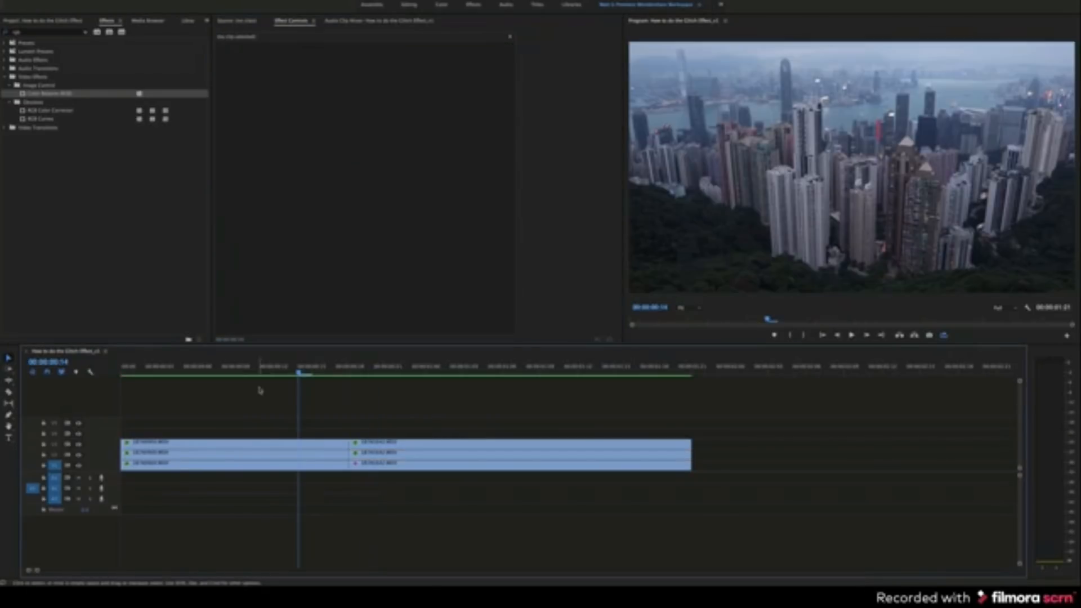
drag(298, 372, 345, 388)
key(Left)
key(Left)
key(Left)
key(Left)
key(Left)
click(274, 446)
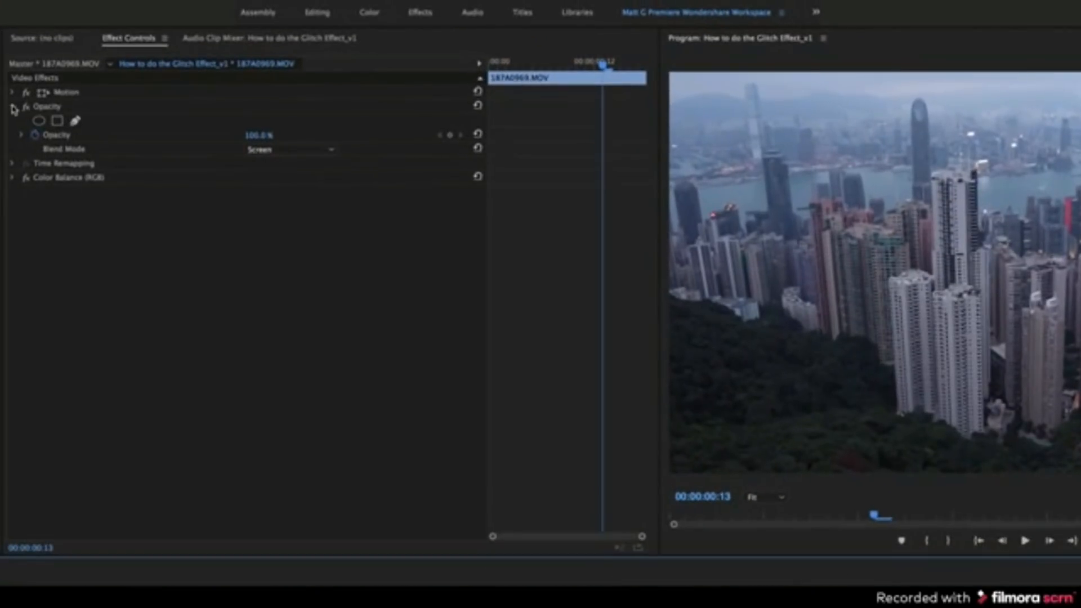
click(219, 63)
click(219, 55)
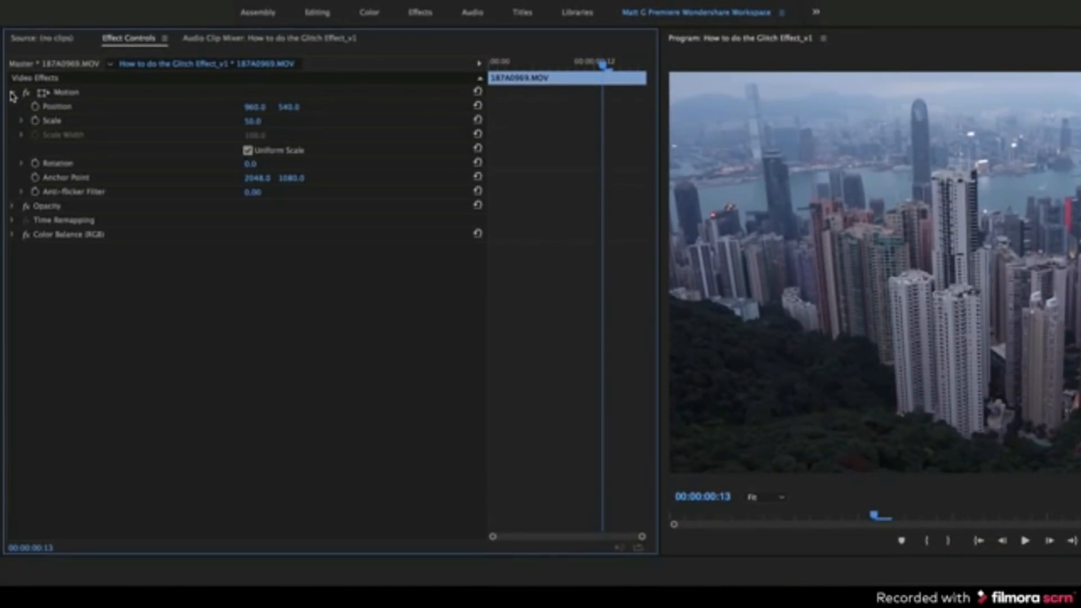
click(34, 106)
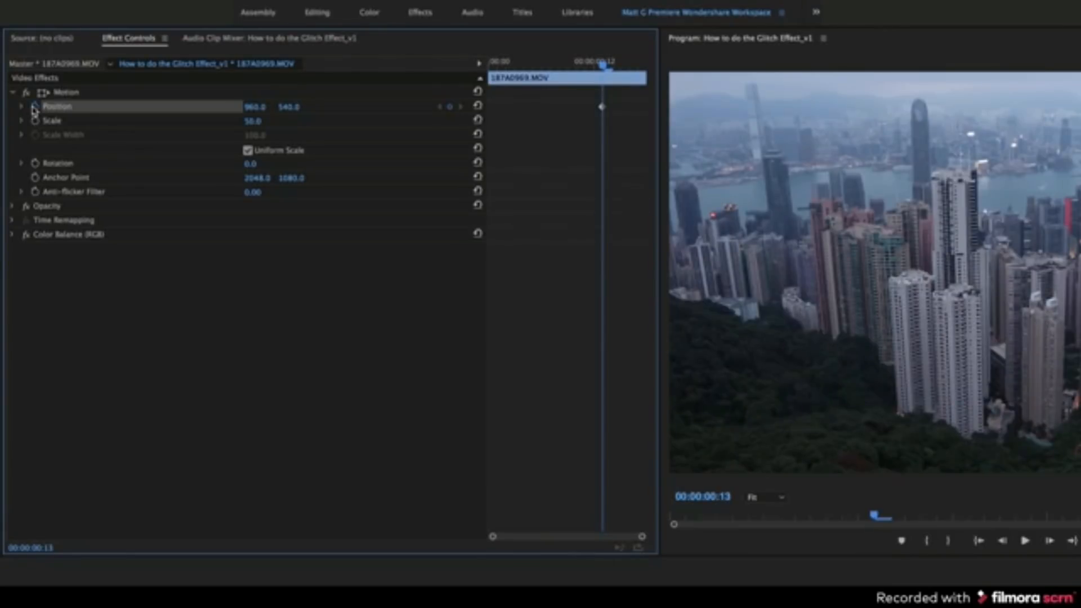
Shift the top layer's Position differently on each frame from 00:00:00:14 up to the cut, starting with 945, 568.
key(Right)
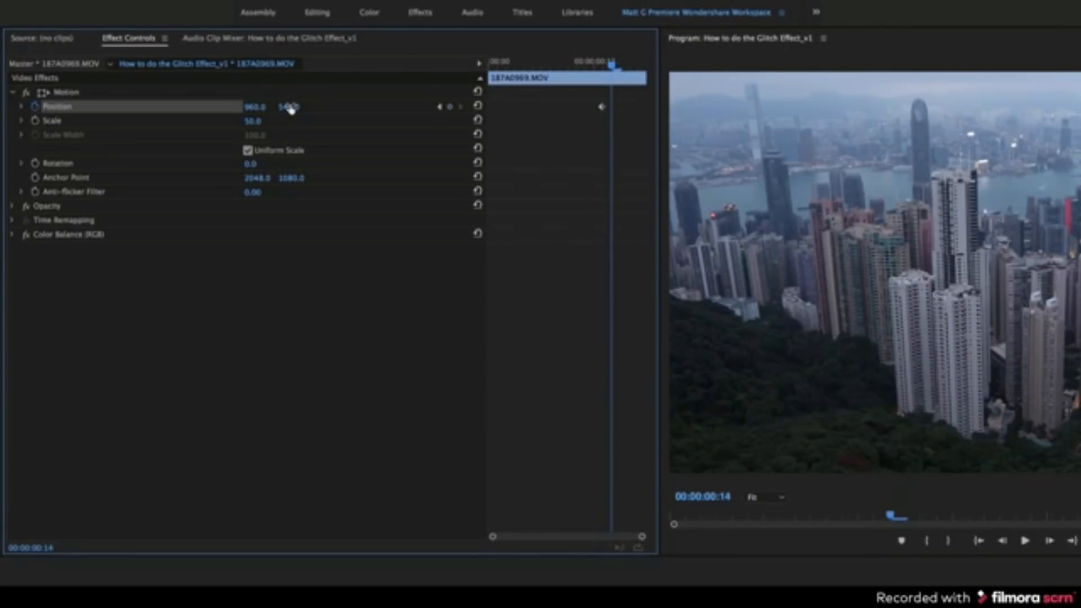
drag(290, 109, 256, 116)
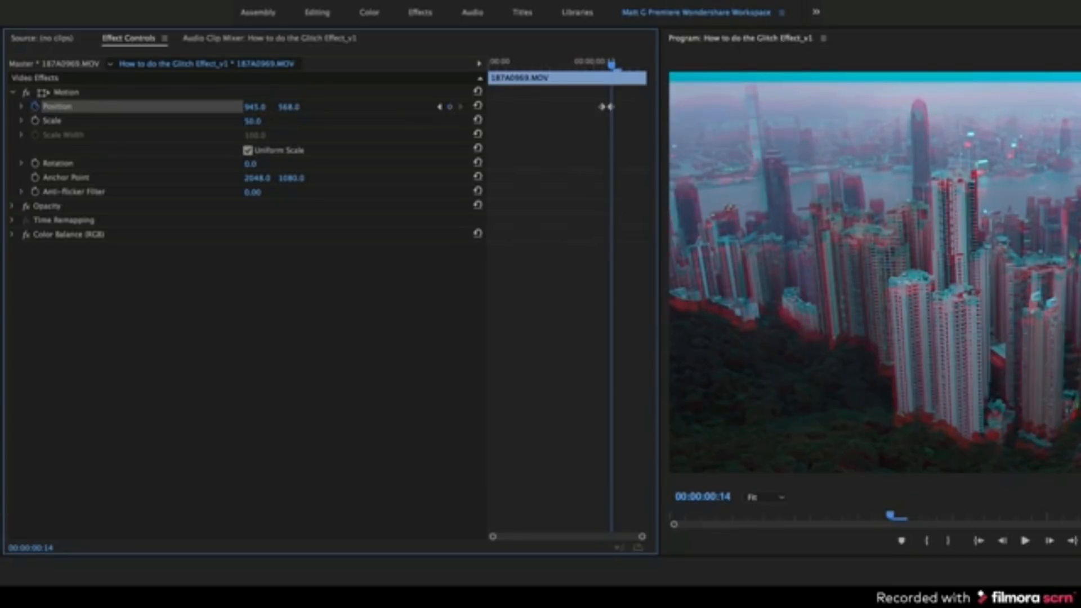
key(Right)
mouse_move(260, 109)
mouse_down()
mouse_move(308, 109)
mouse_move(257, 112)
mouse_up()
key(Right)
key(Right)
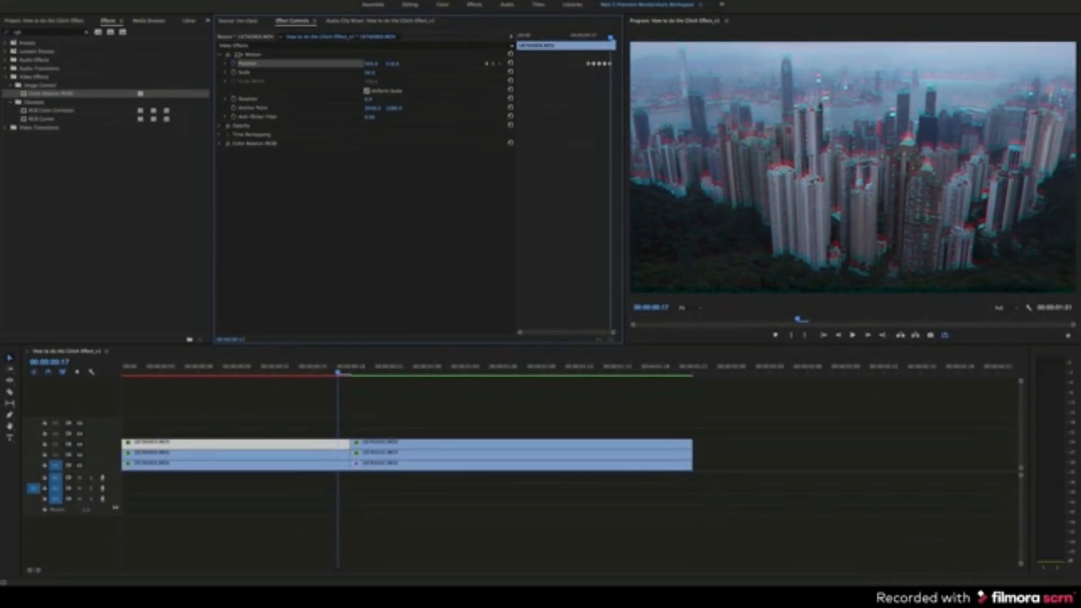
key(Right)
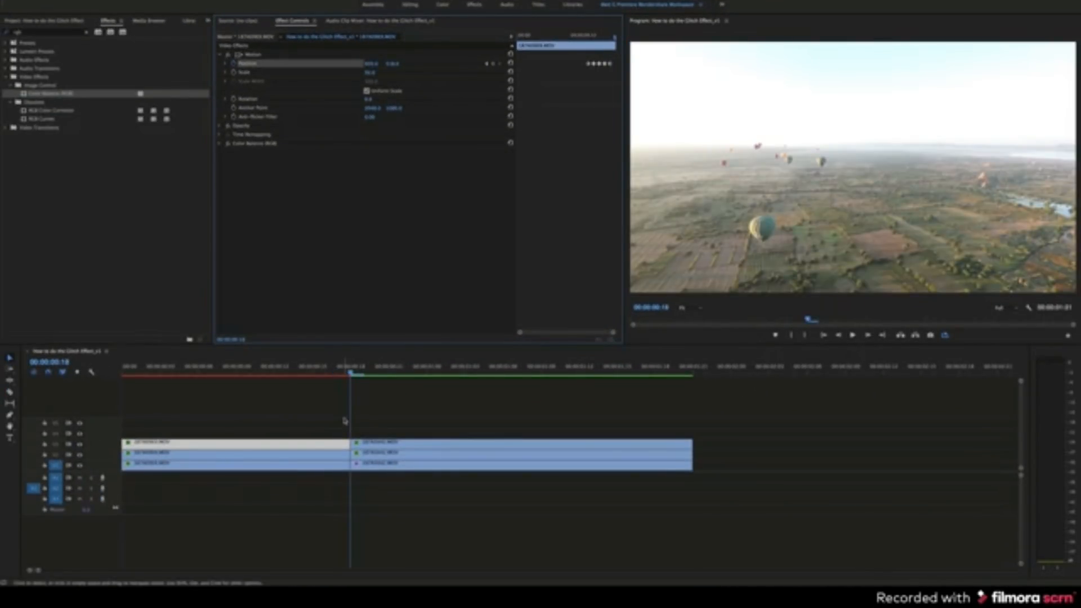
Add a starting Position keyframe to the first clip's middle layer five frames before the cut.
key(Left)
key(Left)
key(Left)
key(Left)
key(Left)
click(316, 454)
click(233, 63)
Offset the first clip's middle layer on each following frame up to the cut.
key(Right)
drag(371, 64, 394, 64)
key(Right)
key(Right)
key(Right)
key(Right)
Keyframe the Position of the second clip's top layer after the cut, offsetting it on each frame back towards the cut.
click(275, 373)
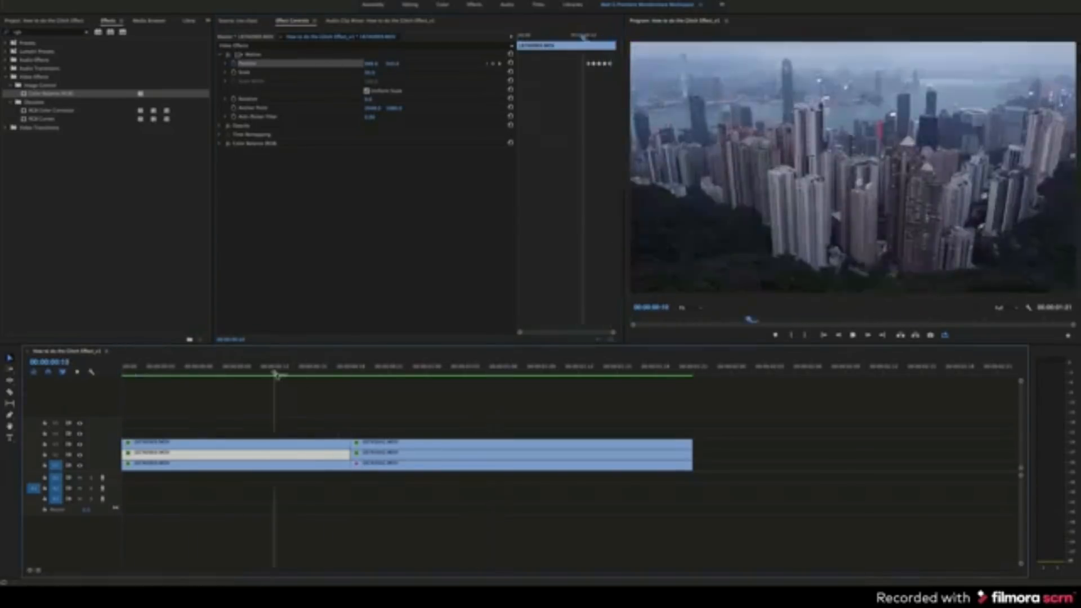
drag(275, 374, 413, 374)
click(392, 443)
click(233, 63)
key(Left)
drag(392, 63, 366, 63)
key(Left)
key(Left)
key(Left)
drag(372, 63, 387, 64)
key(Left)
Offset the Position of the second clip's middle layer on the frames after the cut and render the preview.
key(Right)
key(Right)
key(Right)
key(Right)
key(Right)
click(401, 456)
key(Left)
key(Left)
key(Left)
key(Left)
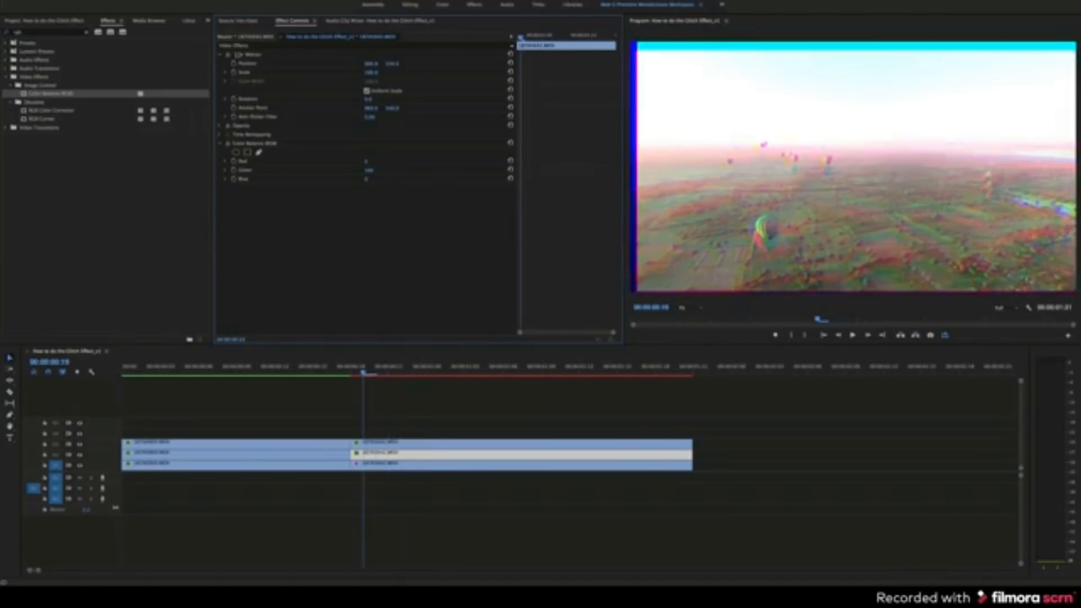
key(Return)
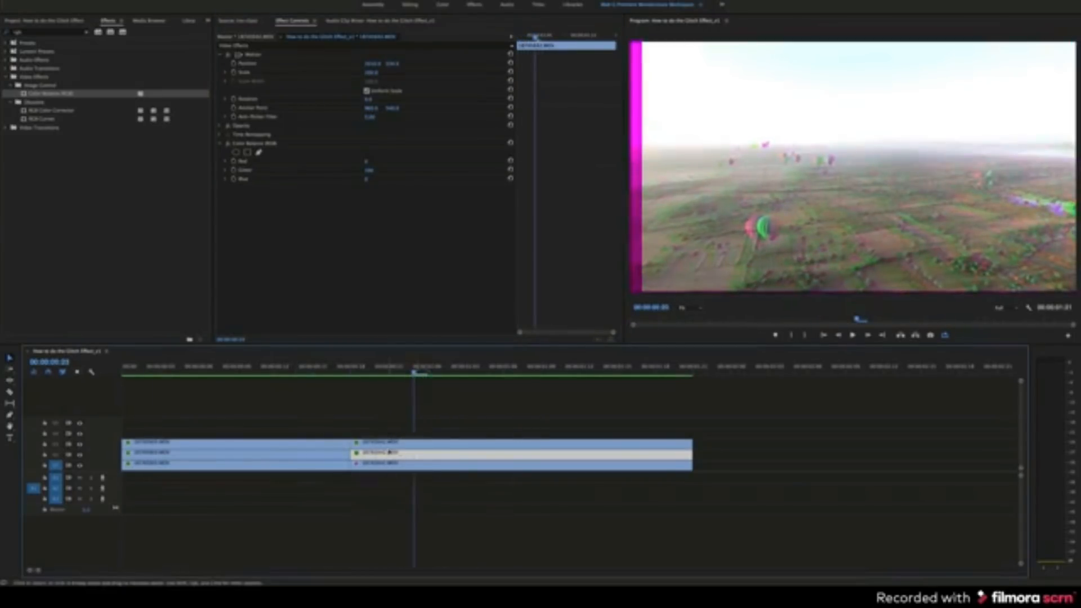
click(392, 476)
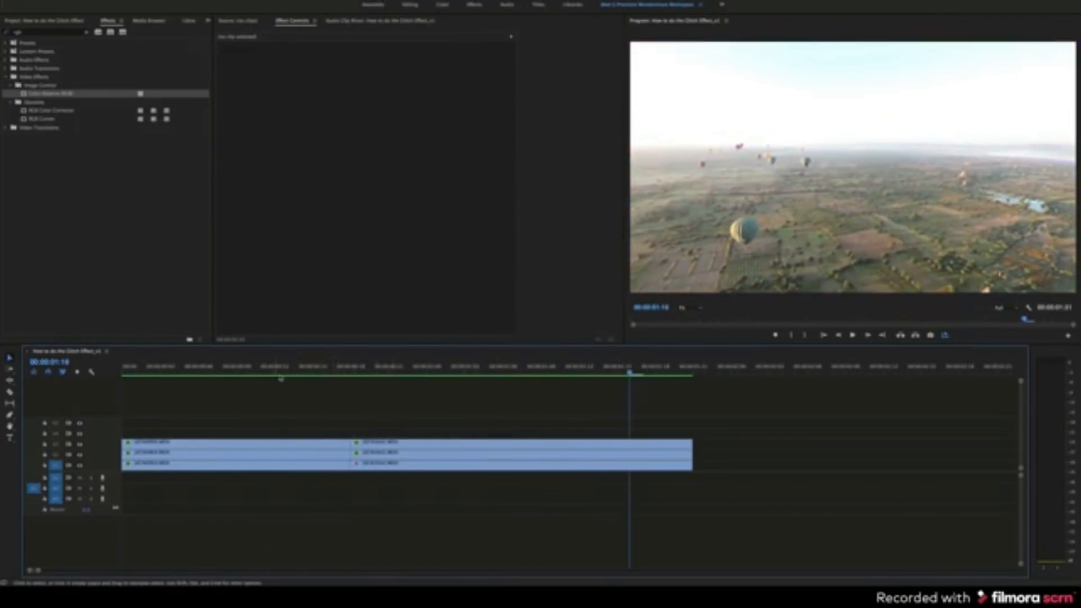
Create an adjustment layer in the project with the default video settings.
click(56, 21)
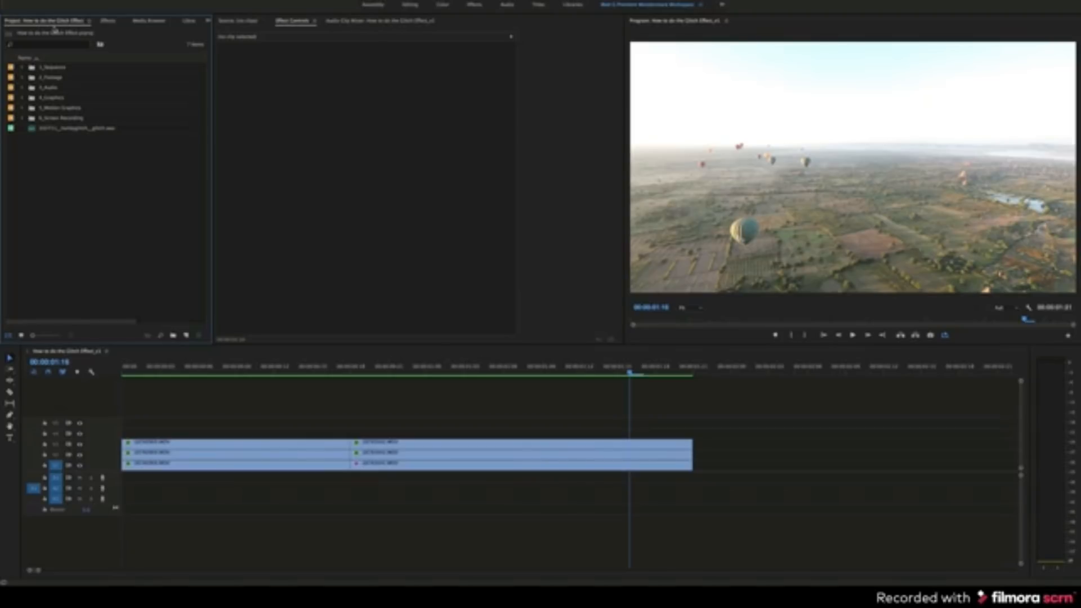
click(185, 333)
click(225, 360)
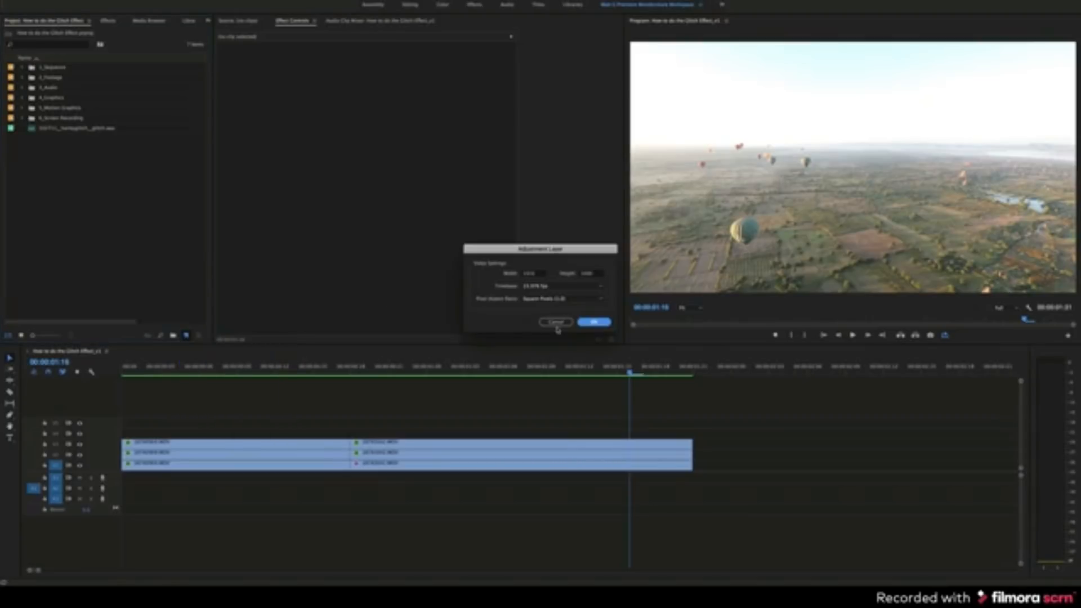
click(590, 324)
Place the adjustment layer on the track above the clips, starting at 00:00:00:09 and ending at 00:00:01:07.
drag(315, 371, 236, 379)
drag(62, 147, 252, 431)
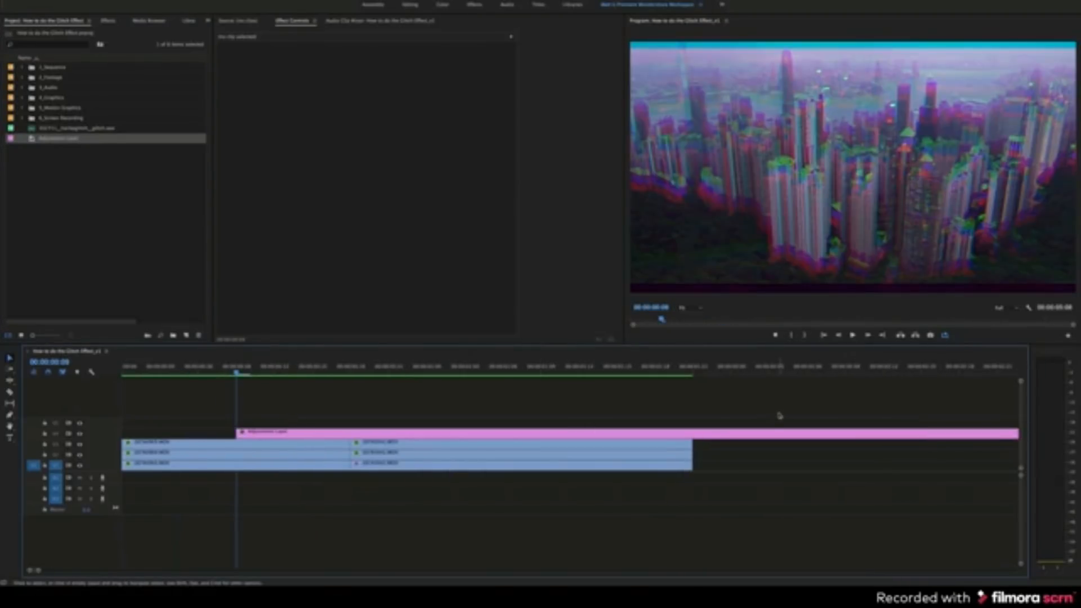
drag(924, 434, 297, 434)
click(273, 375)
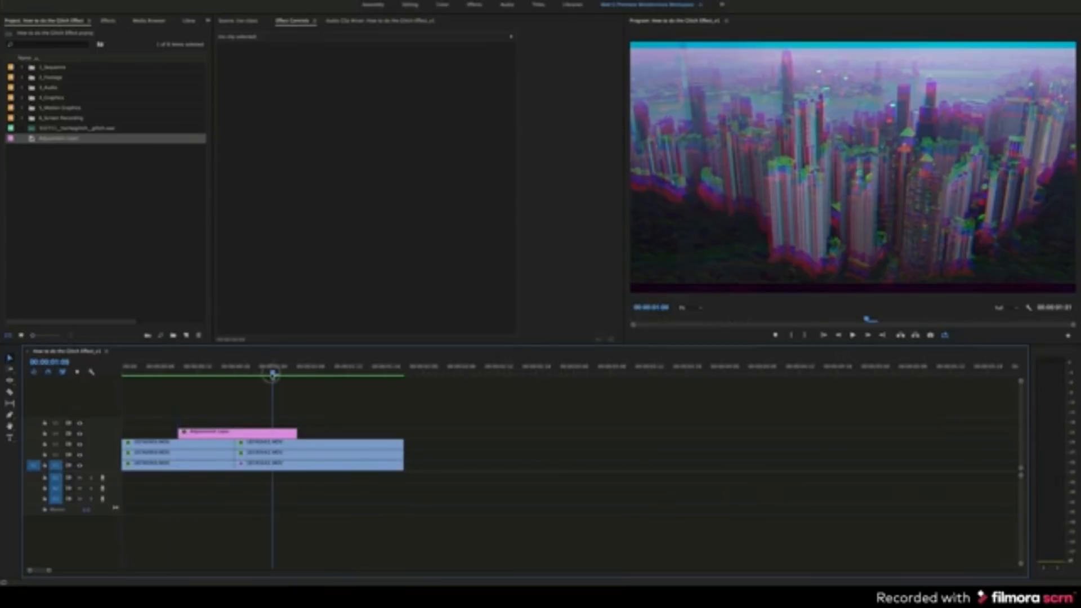
key(space)
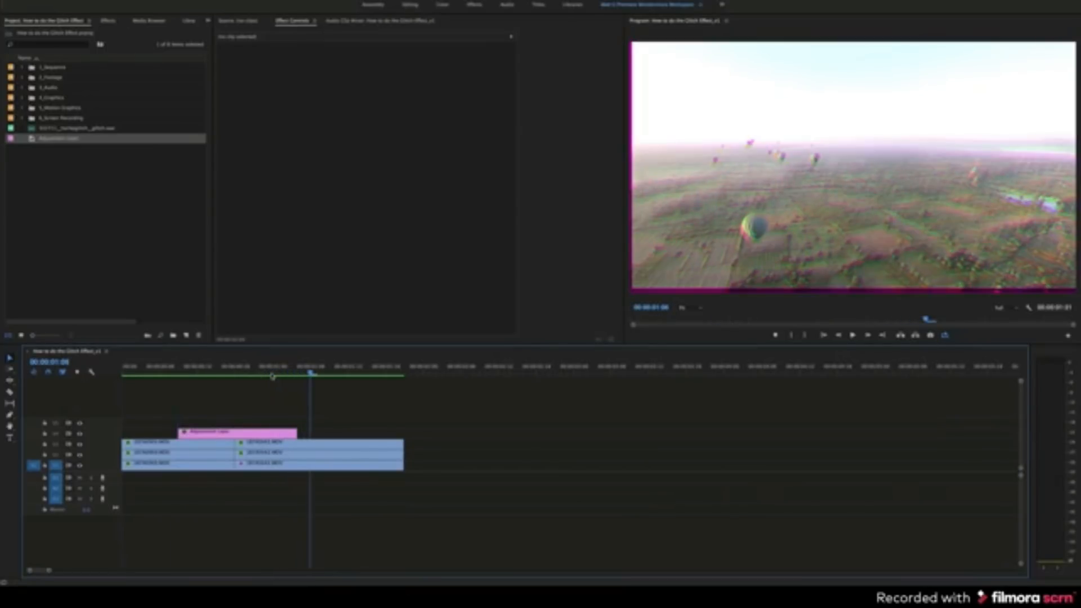
drag(297, 433, 316, 434)
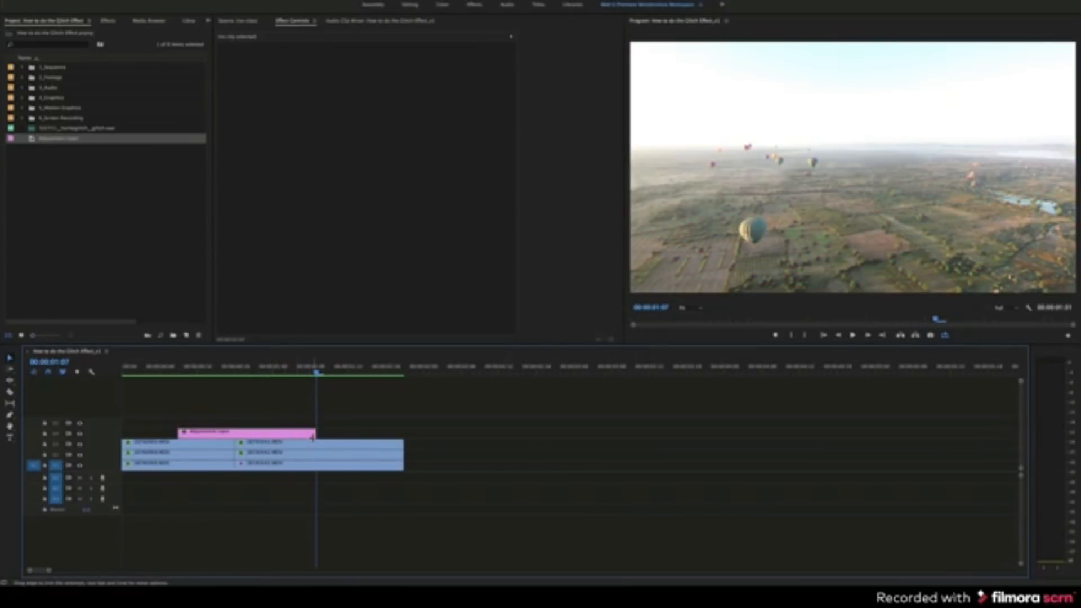
Find the Wave Warp video effect and apply it to the adjustment layer.
click(228, 373)
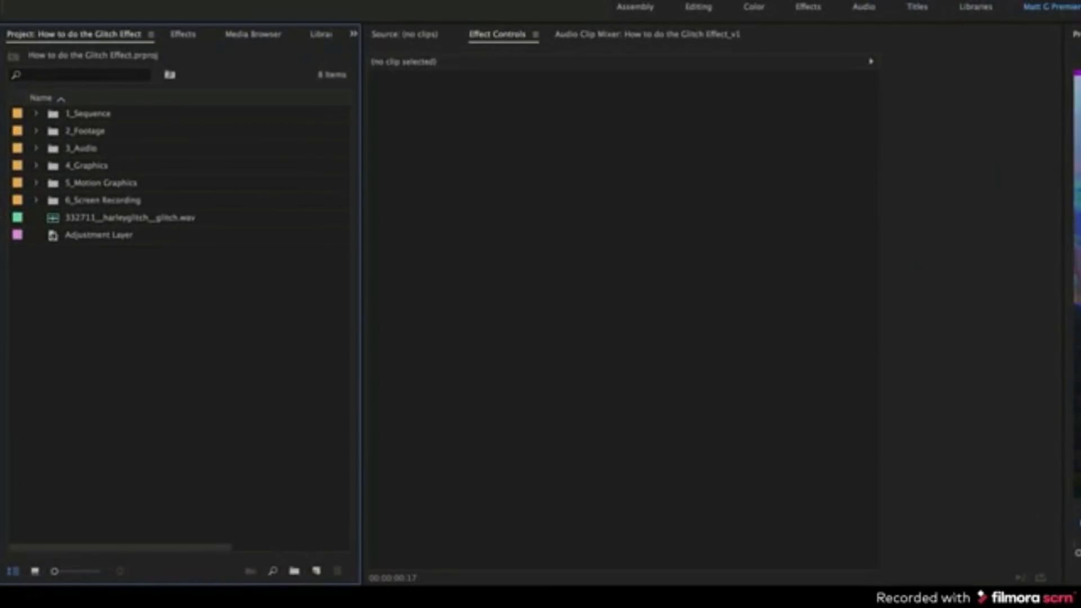
click(181, 34)
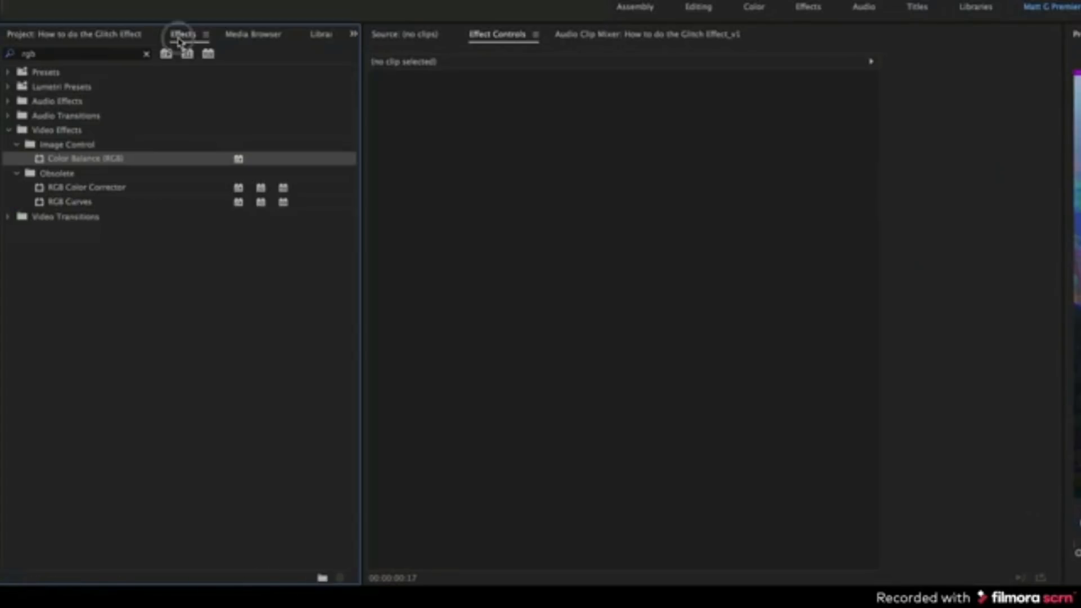
click(146, 54)
click(127, 54)
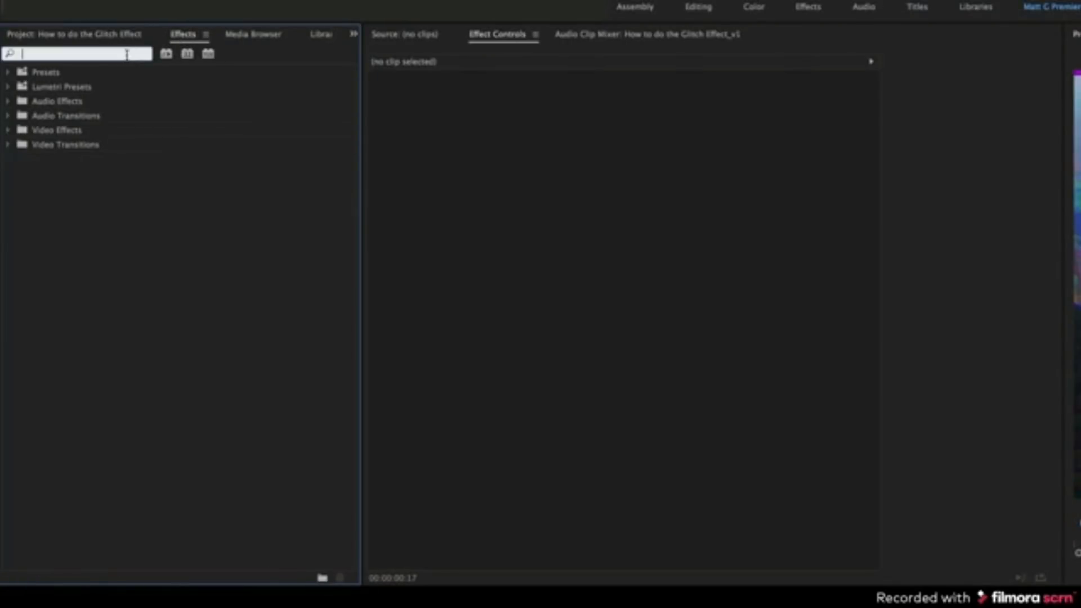
text(wave war)
drag(70, 159, 369, 607)
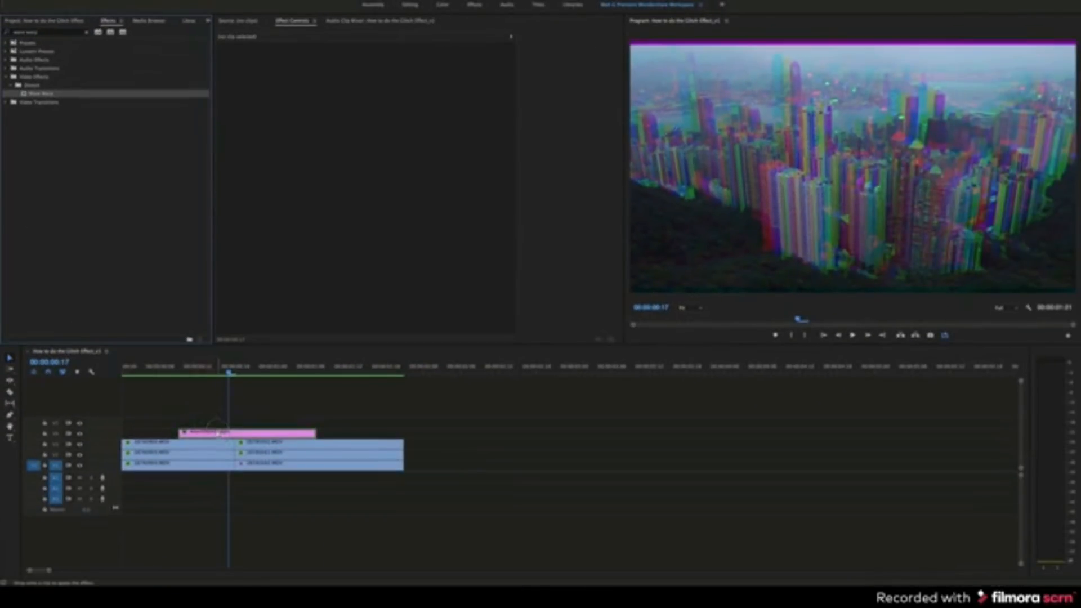
drag(217, 434, 219, 433)
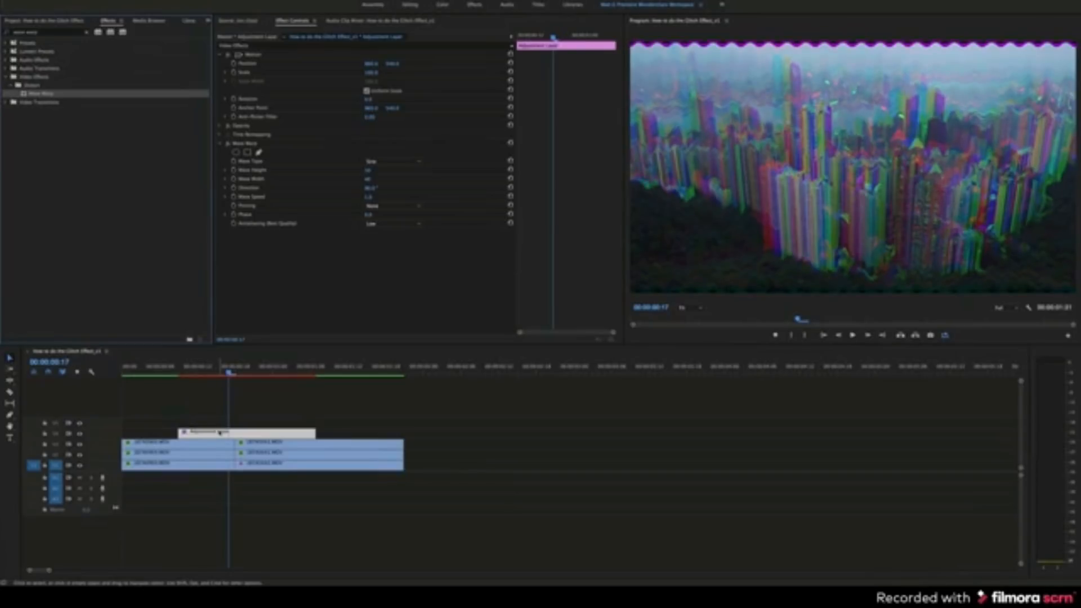
At the start of the adjustment layer, set the Wave Warp's Wave Type to Noise and its Pinning to All Edges.
click(181, 369)
click(405, 163)
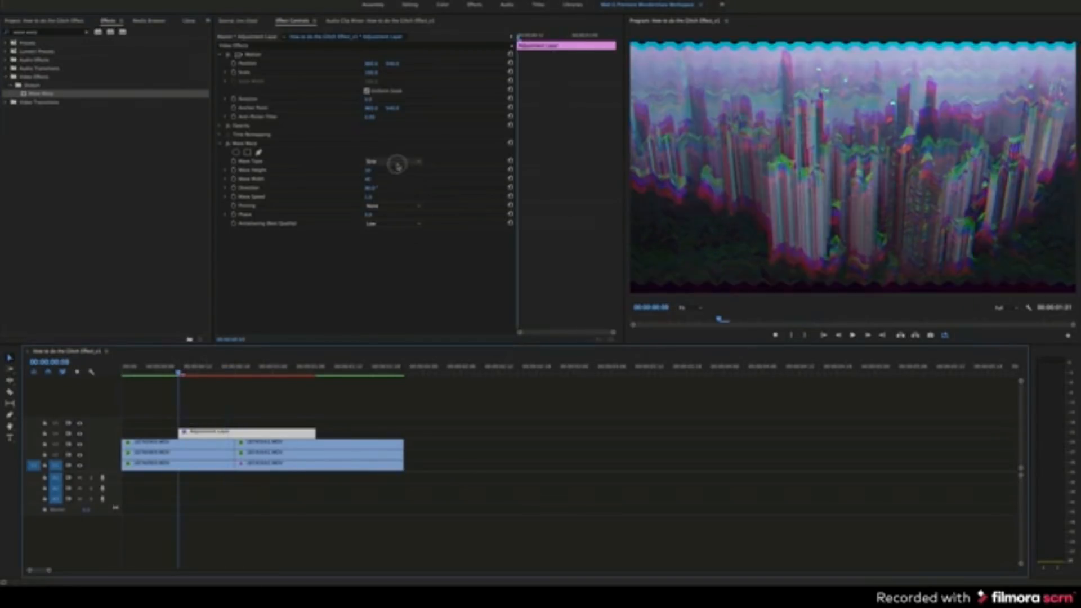
click(268, 340)
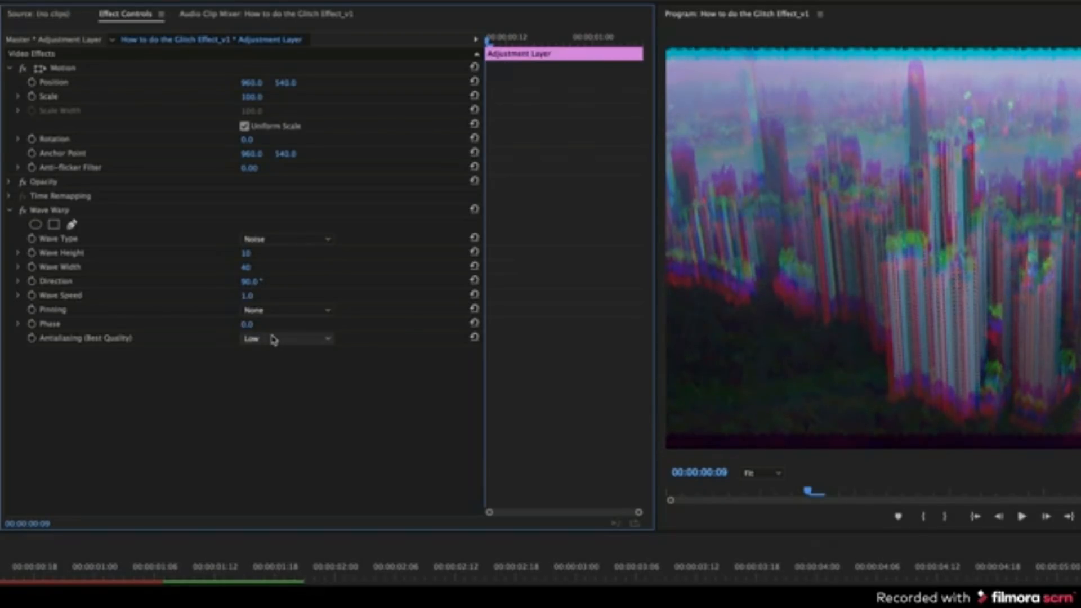
click(272, 310)
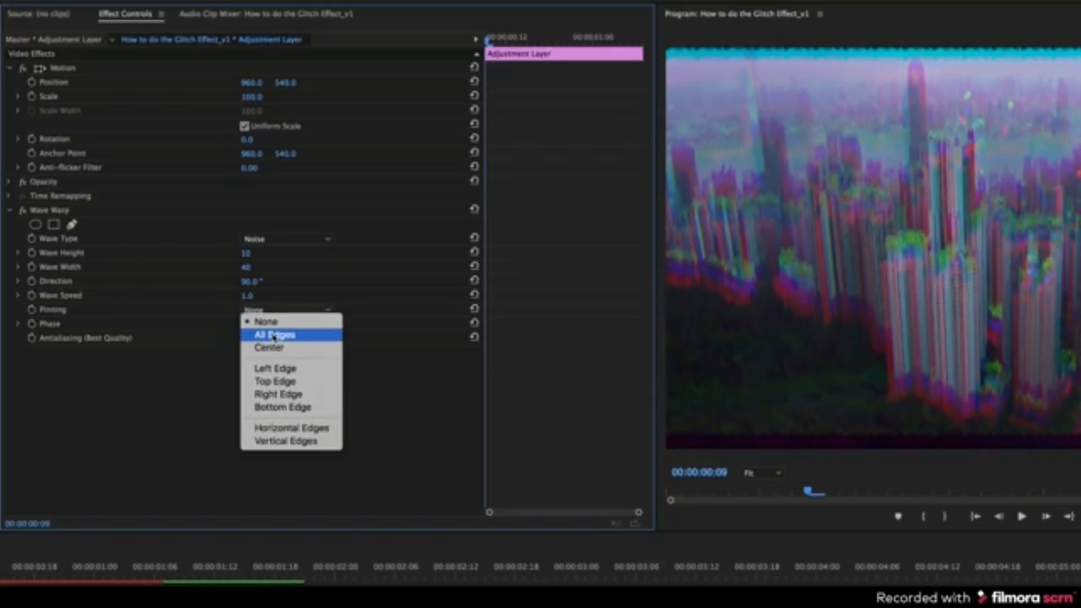
click(274, 336)
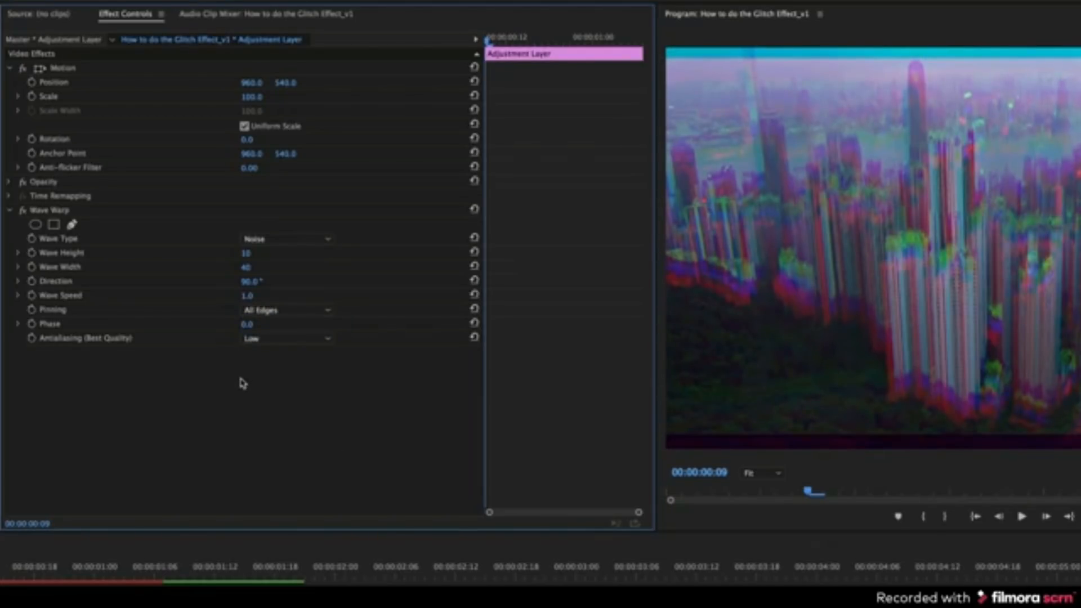
Set the Wave Width of the adjustment layer's Wave Warp effect to 1500.
drag(248, 267, 258, 268)
click(251, 267)
text(1500)
key(Return)
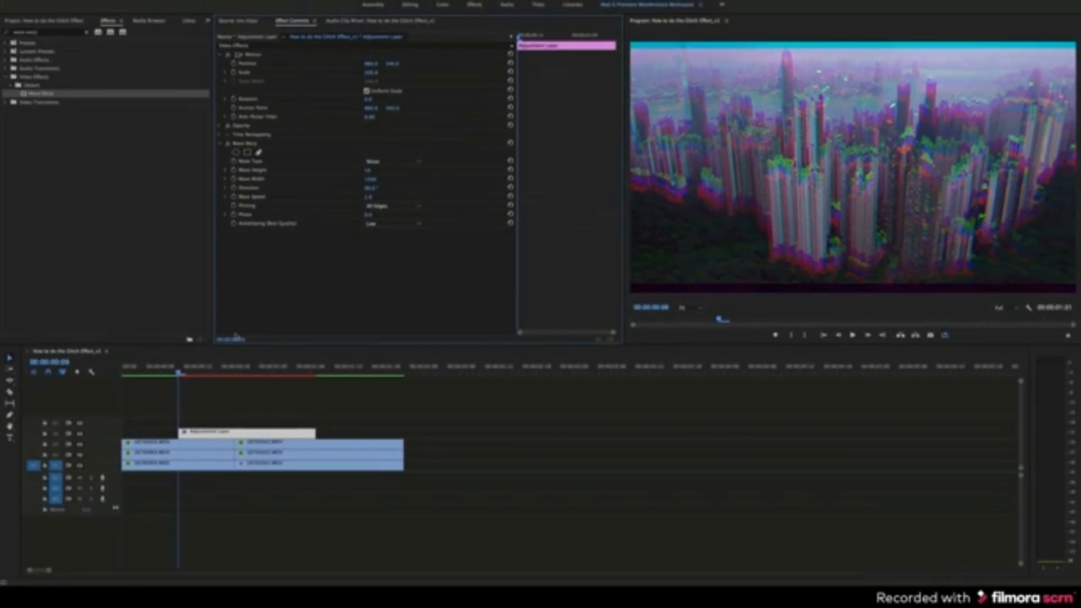
Render the sequence preview and review the glitch effect on the frames around the cut.
drag(180, 373, 331, 387)
key(Return)
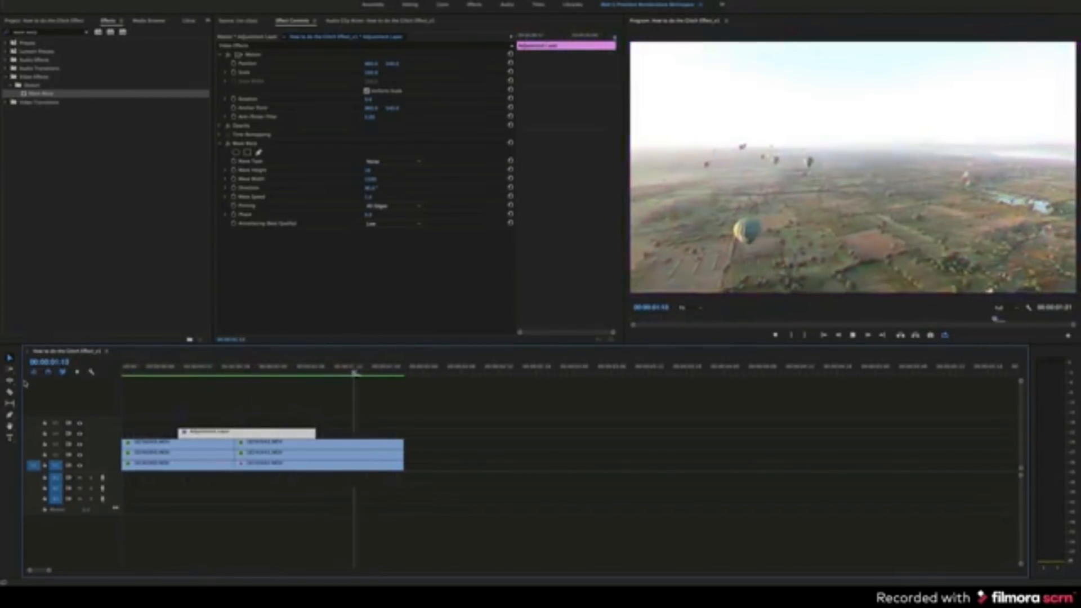
click(249, 371)
drag(249, 371, 255, 374)
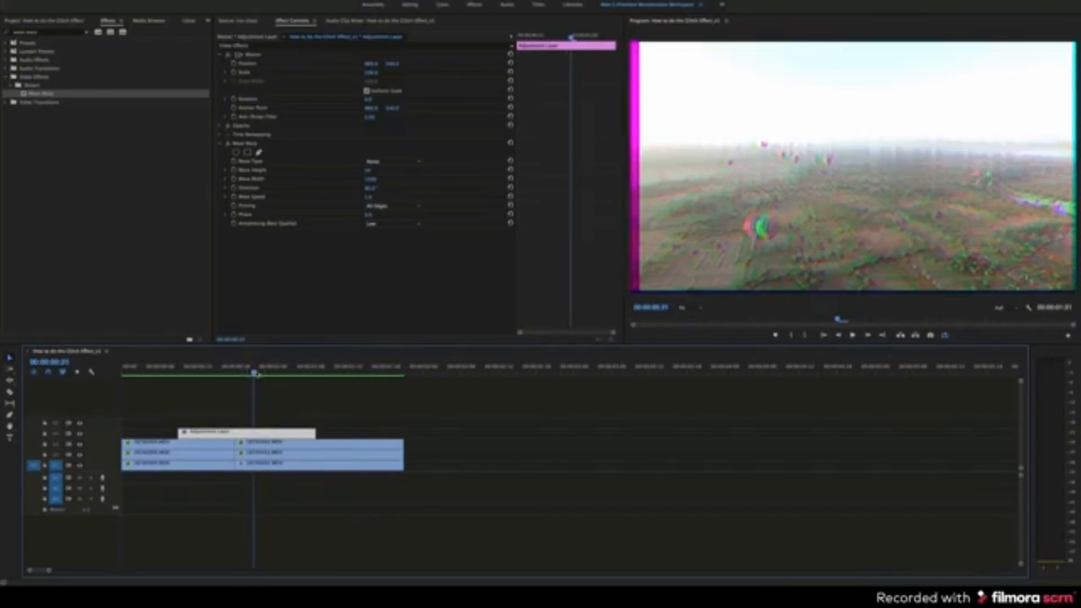